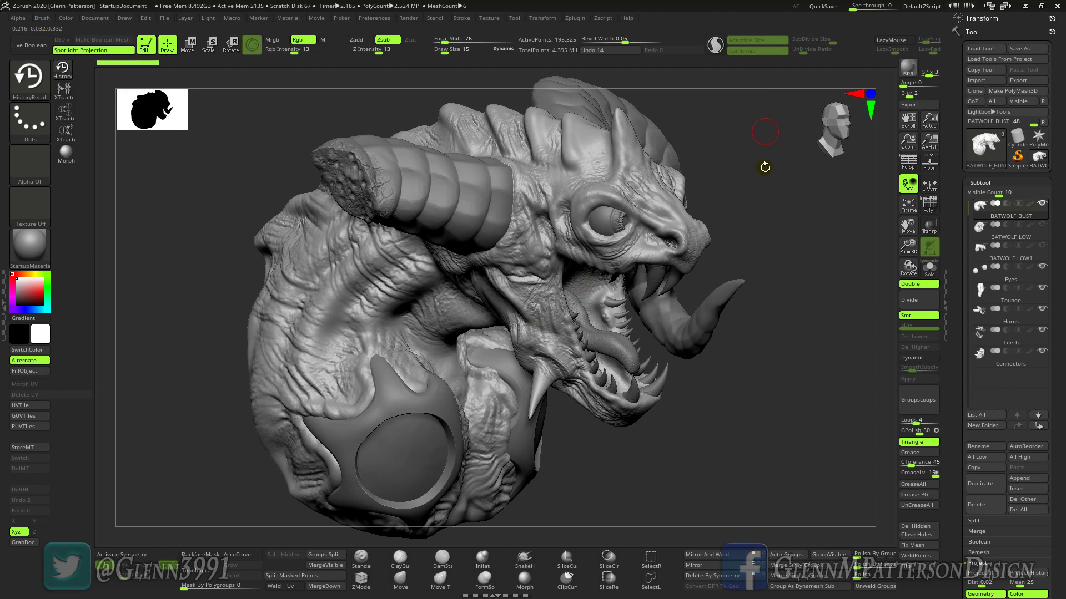
Inspect the whole creature bust from three-quarter, top, front, side and underside views, ending on the front view.
mouse_move(780, 236)
mouse_down()
mouse_move(766, 234)
mouse_move(788, 224)
mouse_up()
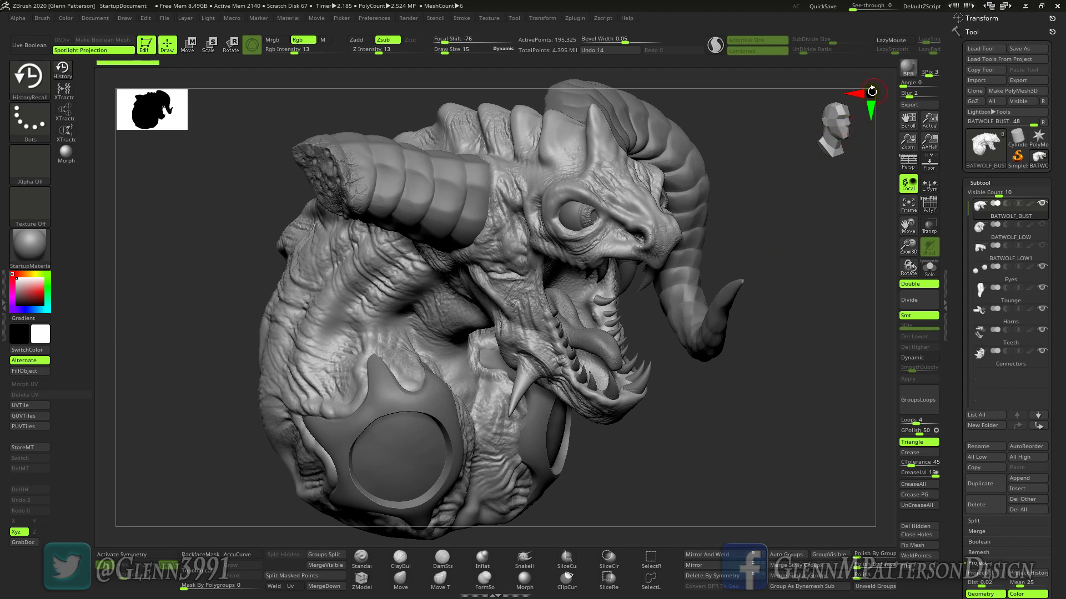
mouse_move(837, 127)
mouse_down()
mouse_move(809, 139)
mouse_move(818, 150)
mouse_move(847, 119)
mouse_move(844, 128)
mouse_up()
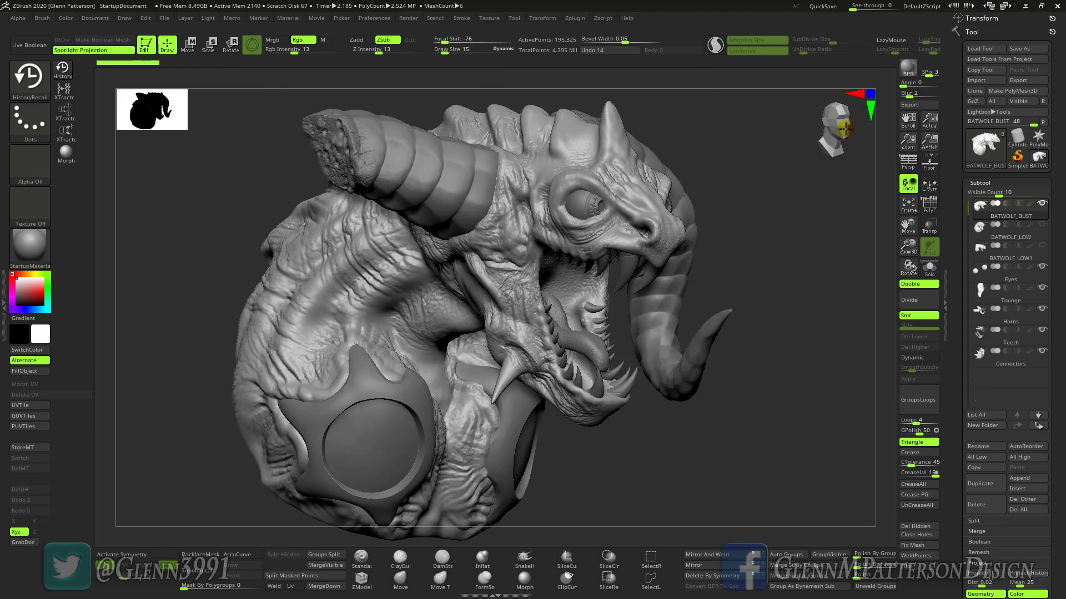
drag(775, 261, 754, 265)
mouse_move(806, 336)
mouse_down()
mouse_move(768, 388)
mouse_move(773, 406)
mouse_move(797, 285)
mouse_move(751, 215)
mouse_move(802, 330)
mouse_up()
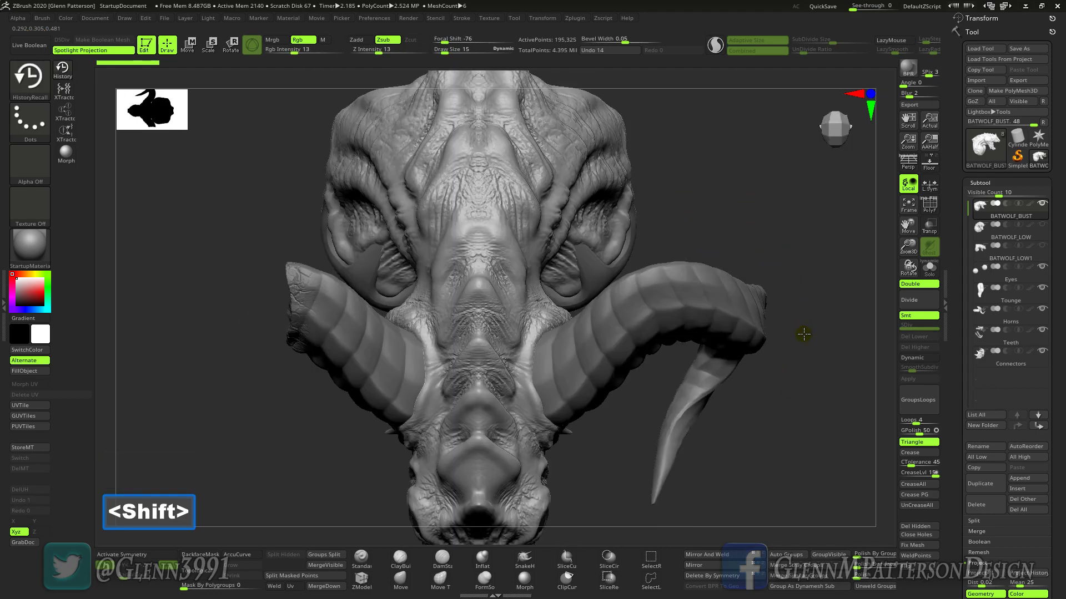
click(874, 96)
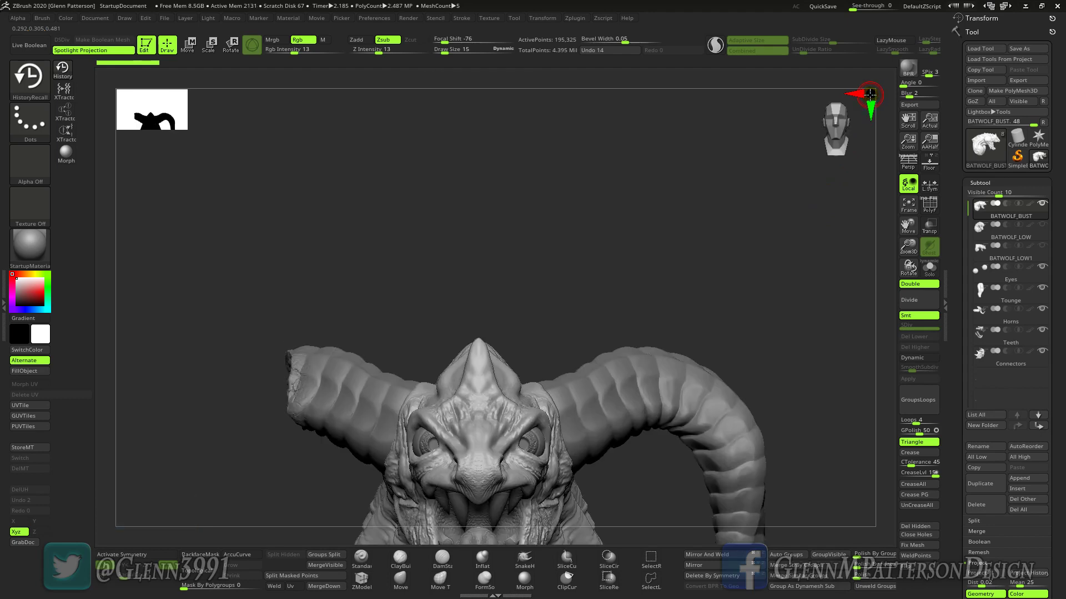
click(908, 206)
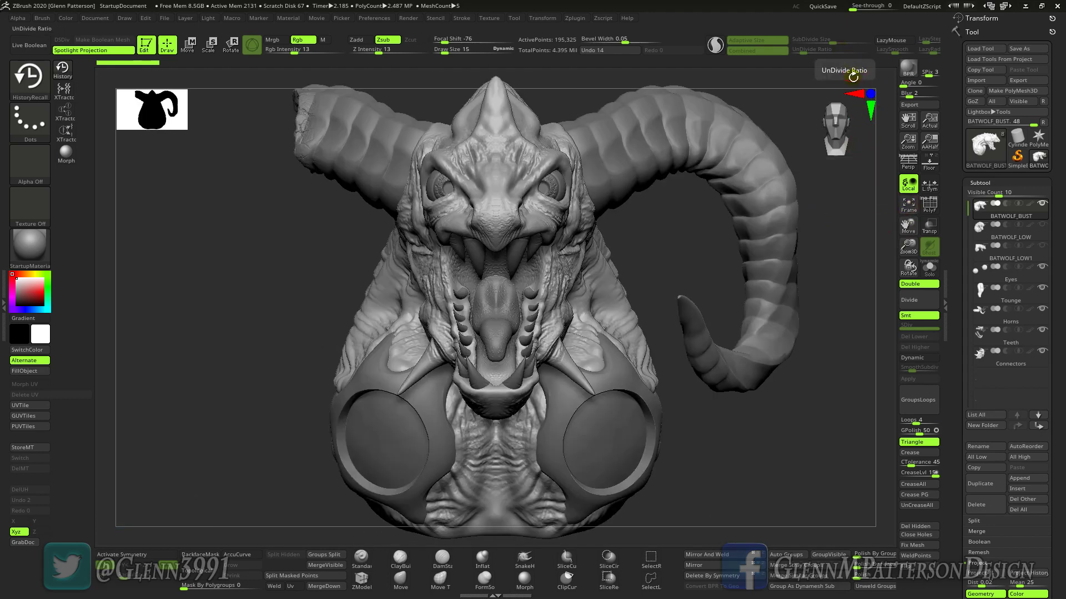
click(858, 95)
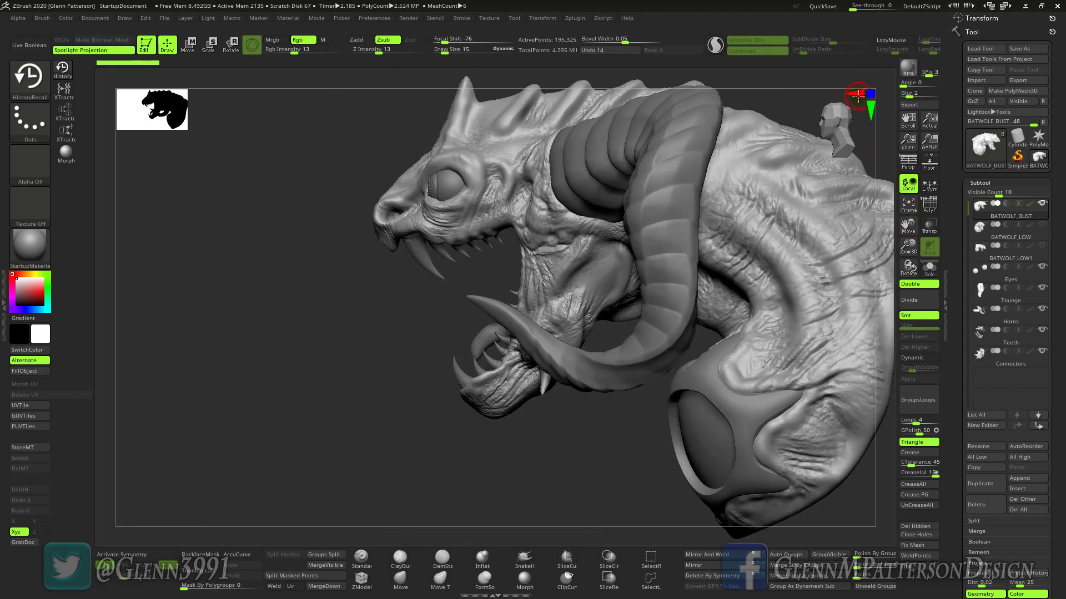
click(858, 96)
click(871, 110)
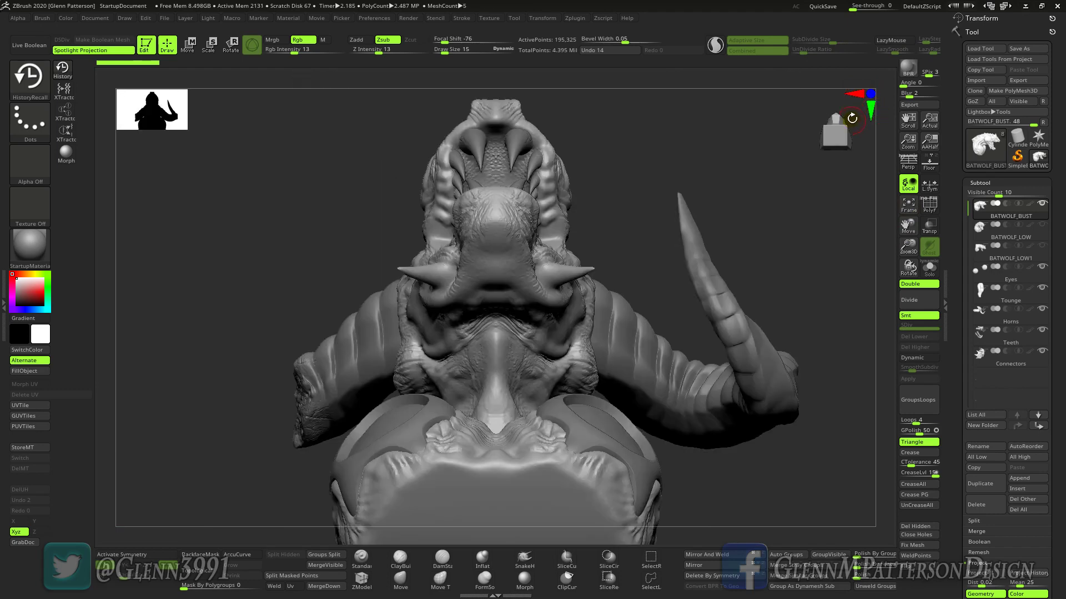
click(868, 94)
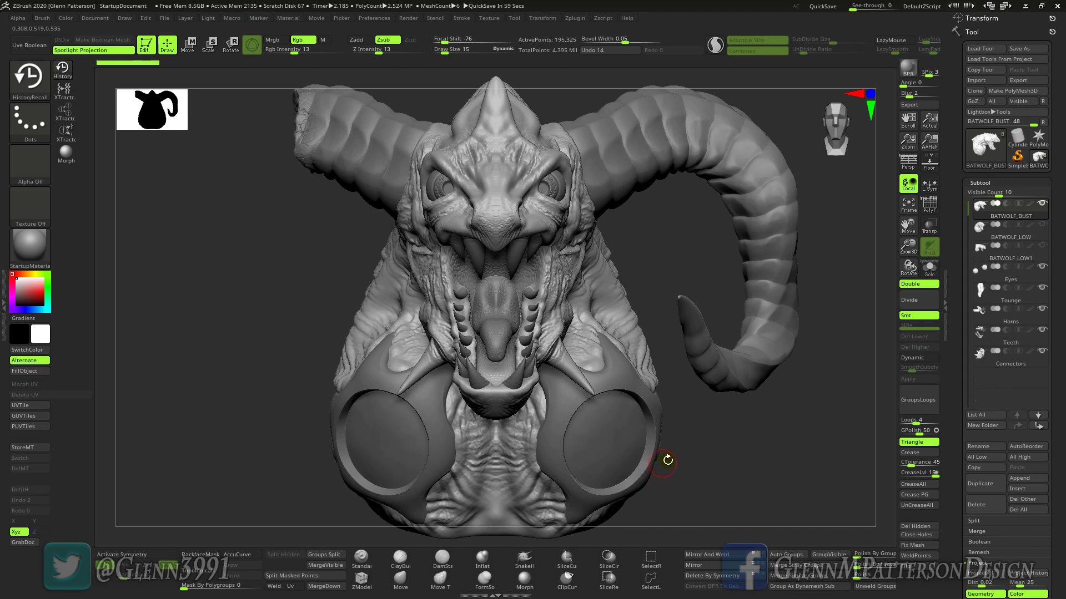
Examine the bust's head, broken horn and shoulder sockets from three-quarter and side angles.
drag(724, 465, 745, 473)
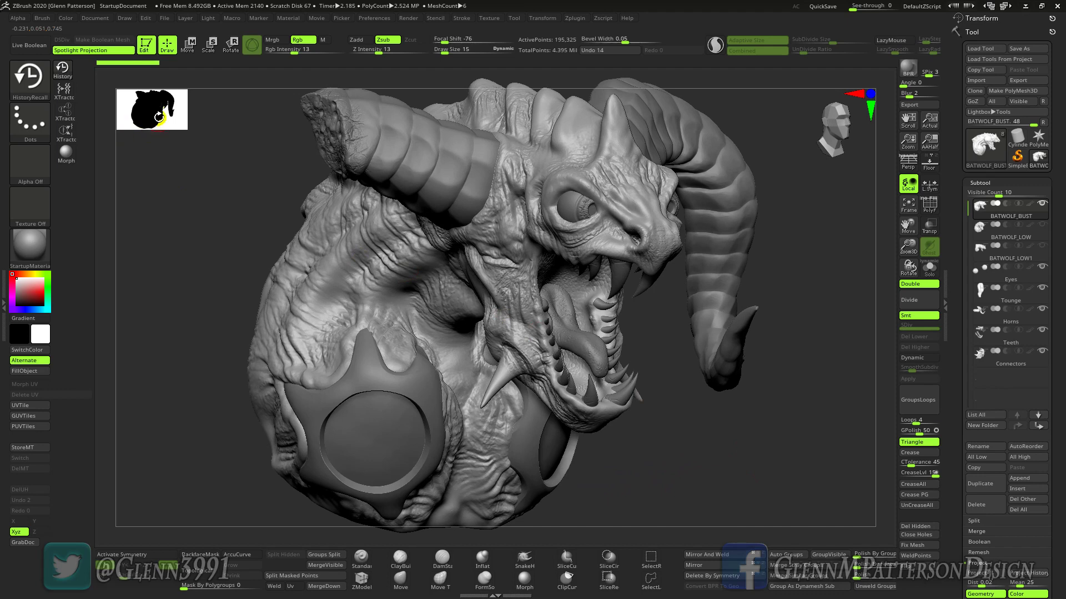
shift+drag(709, 474, 697, 476)
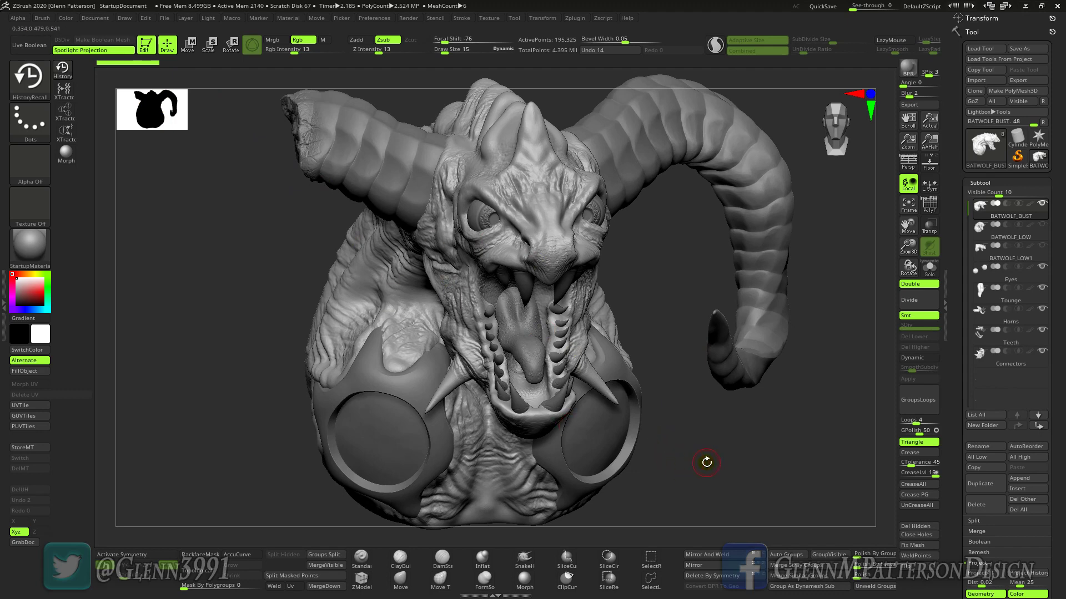
drag(712, 480, 727, 479)
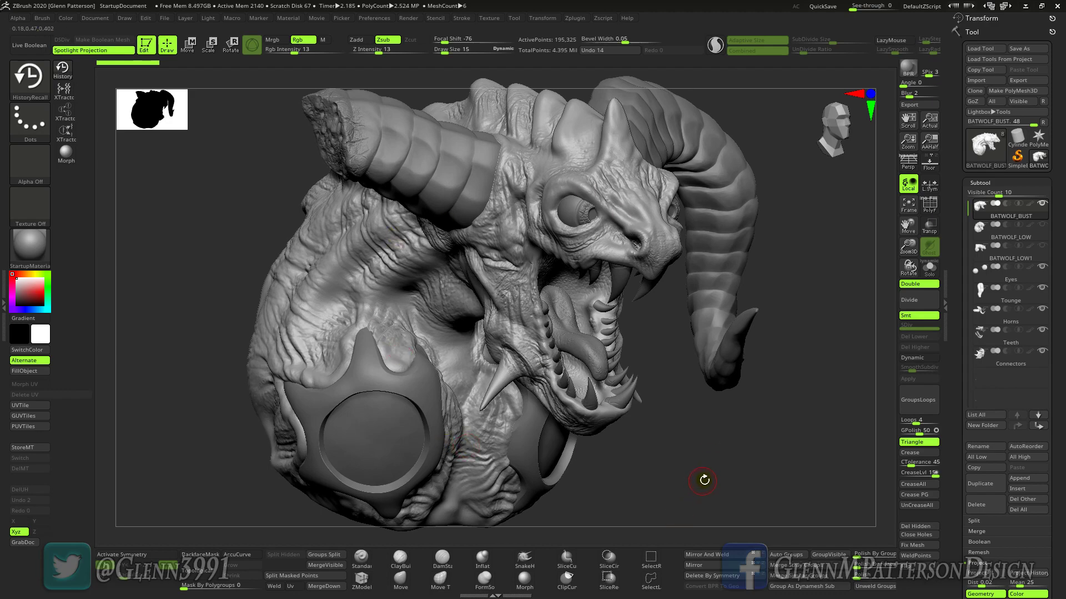
mouse_move(701, 481)
mouse_down()
mouse_move(630, 491)
mouse_move(756, 473)
mouse_move(639, 488)
mouse_move(724, 477)
mouse_move(721, 428)
mouse_move(704, 433)
mouse_move(695, 468)
mouse_move(718, 473)
mouse_up()
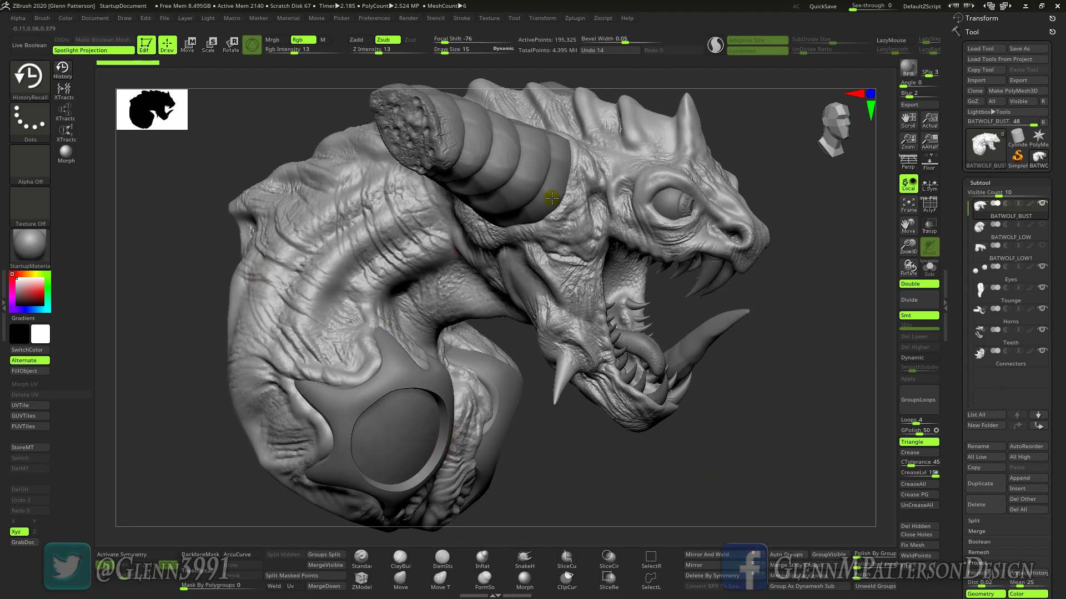
mouse_move(404, 434)
right_down()
mouse_move(378, 435)
mouse_move(392, 435)
right_up()
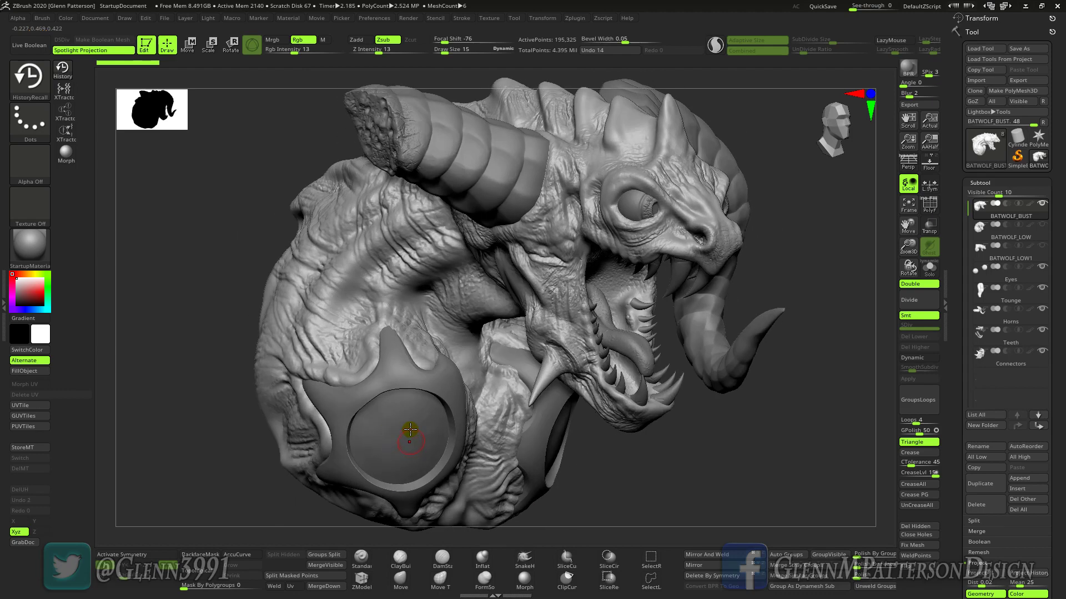
mouse_move(416, 400)
right_down()
mouse_move(423, 409)
mouse_move(388, 388)
right_up()
mouse_move(763, 486)
right_down()
mouse_move(737, 480)
mouse_move(742, 472)
right_up()
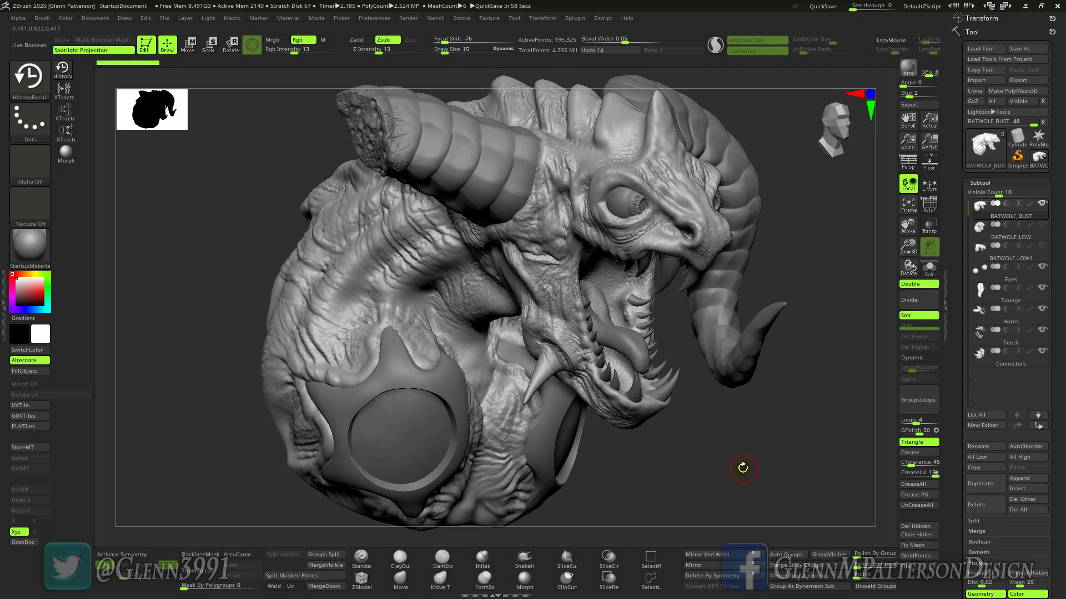
right_drag(741, 470, 748, 482)
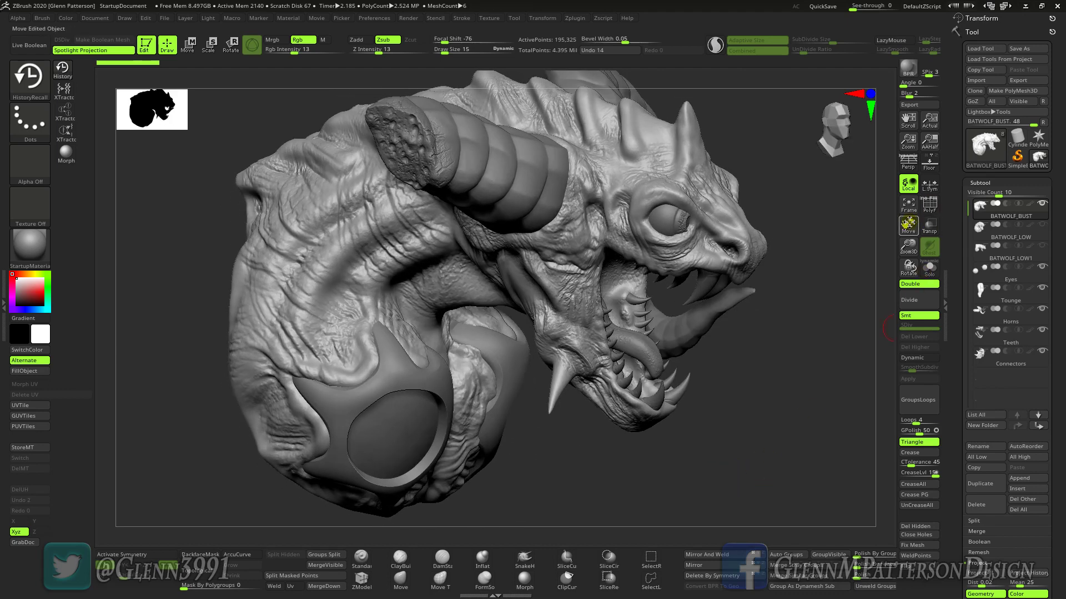
drag(908, 223, 911, 249)
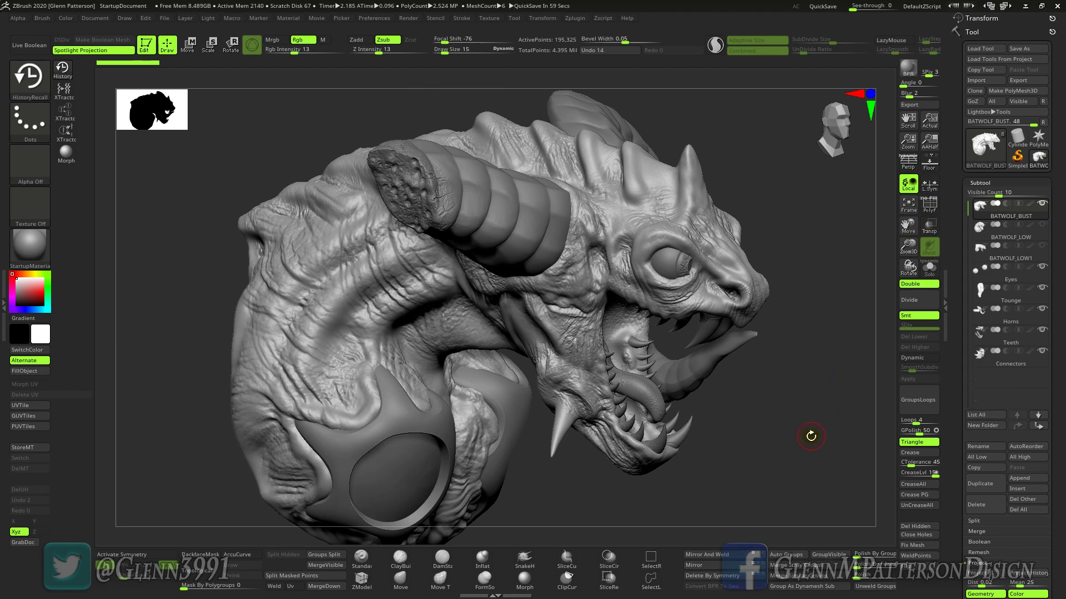
Isolate the BATWOLF_BUST subtool in Solo mode and frame its head closely.
click(929, 269)
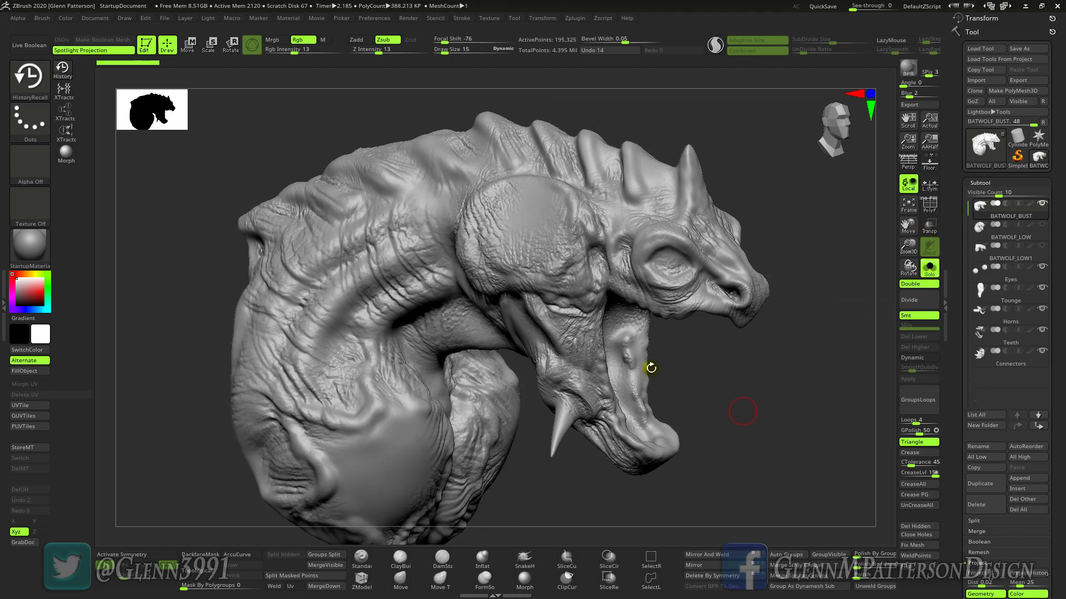
mouse_move(619, 356)
right_down()
mouse_move(604, 361)
mouse_move(625, 366)
right_up()
drag(908, 246, 908, 242)
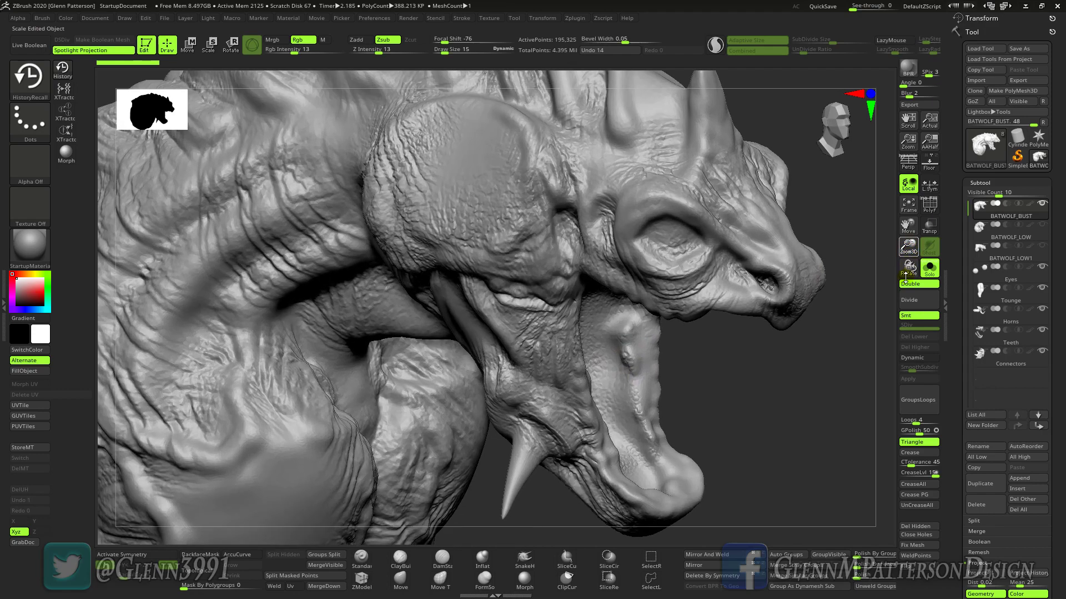
Examine the isolated bust's triangulated mesh with the polyframe display, and turn the display off again.
click(930, 207)
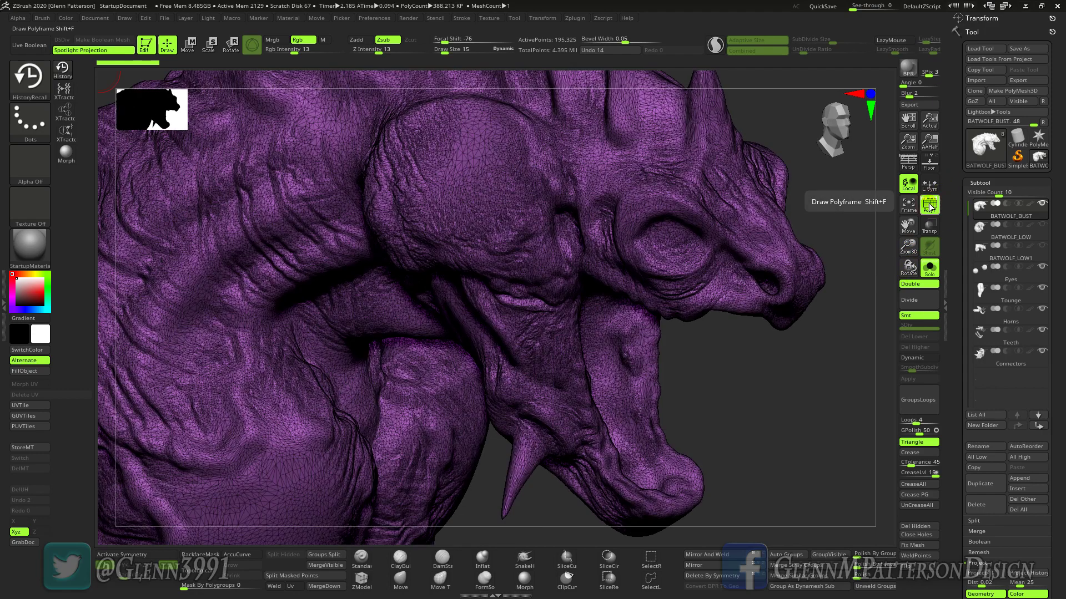
mouse_move(578, 321)
right_down()
mouse_move(540, 309)
mouse_move(651, 321)
mouse_move(615, 314)
right_up()
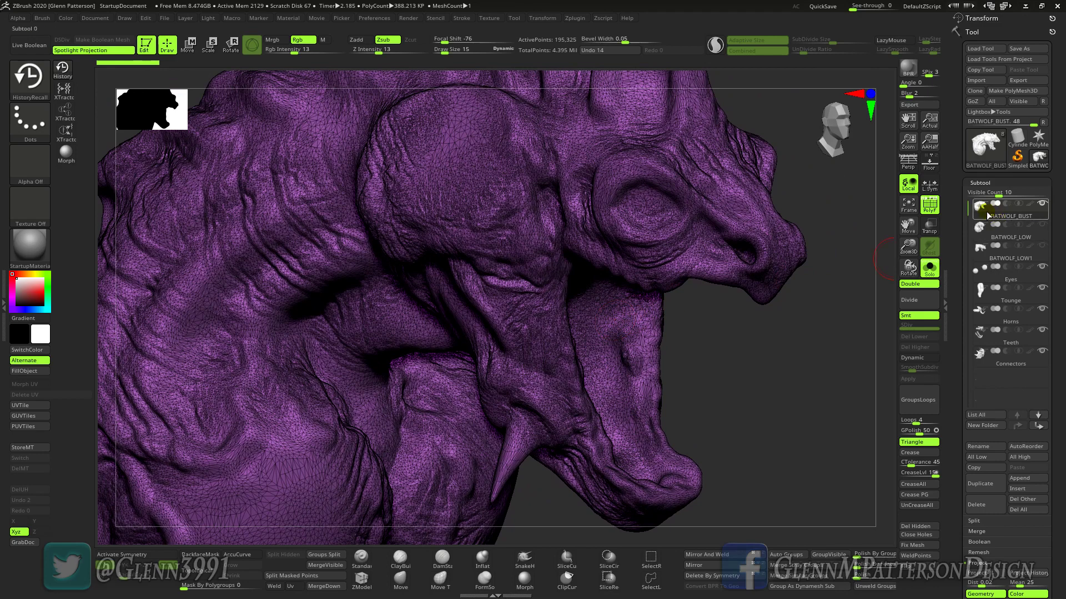
click(929, 209)
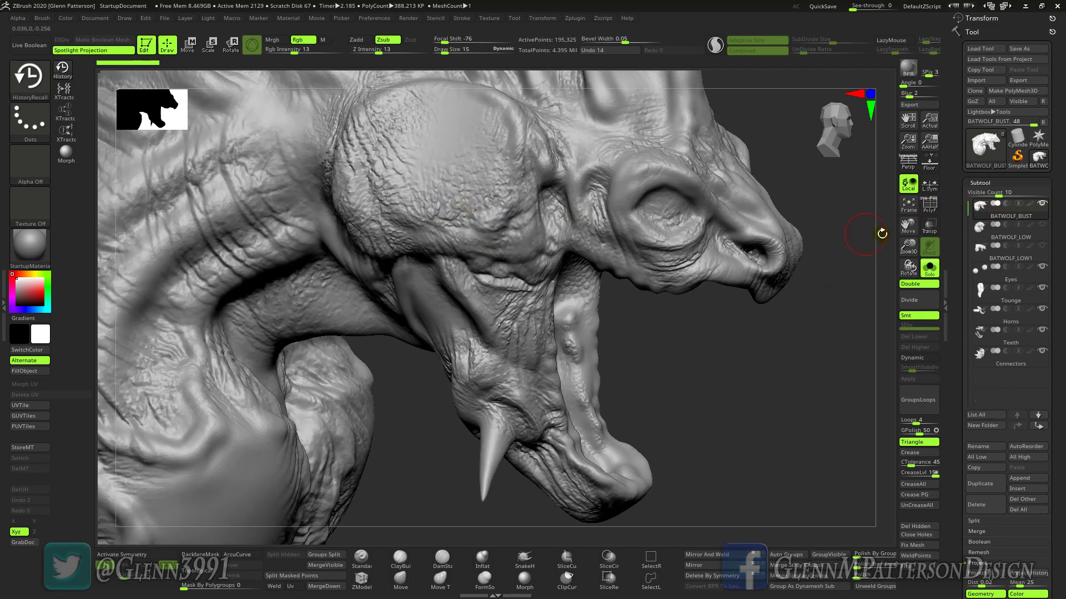
mouse_move(908, 226)
mouse_down()
mouse_move(952, 289)
mouse_move(915, 233)
mouse_move(919, 217)
mouse_up()
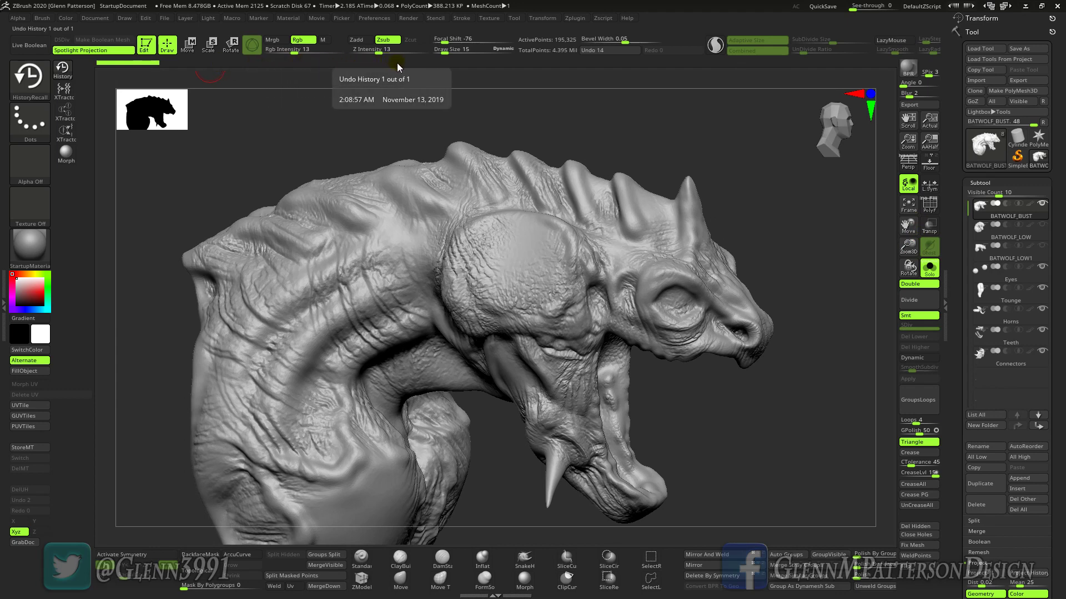
mouse_move(571, 318)
right_down()
mouse_move(555, 311)
mouse_move(566, 327)
right_up()
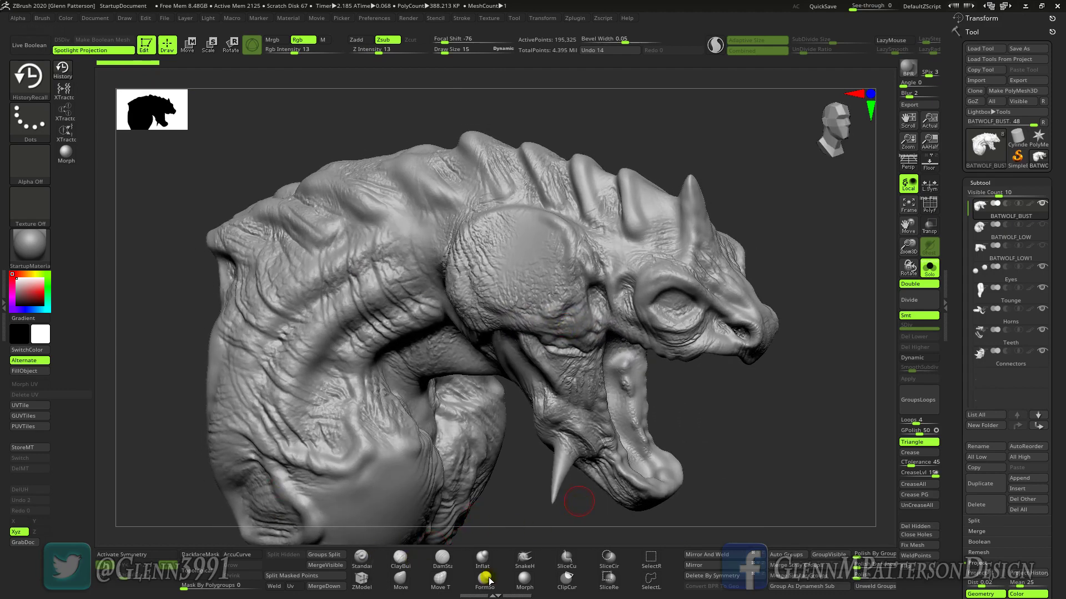
Set up the DamStandard brush with Sculptris Pro enabled and a draw size of 10.
click(442, 558)
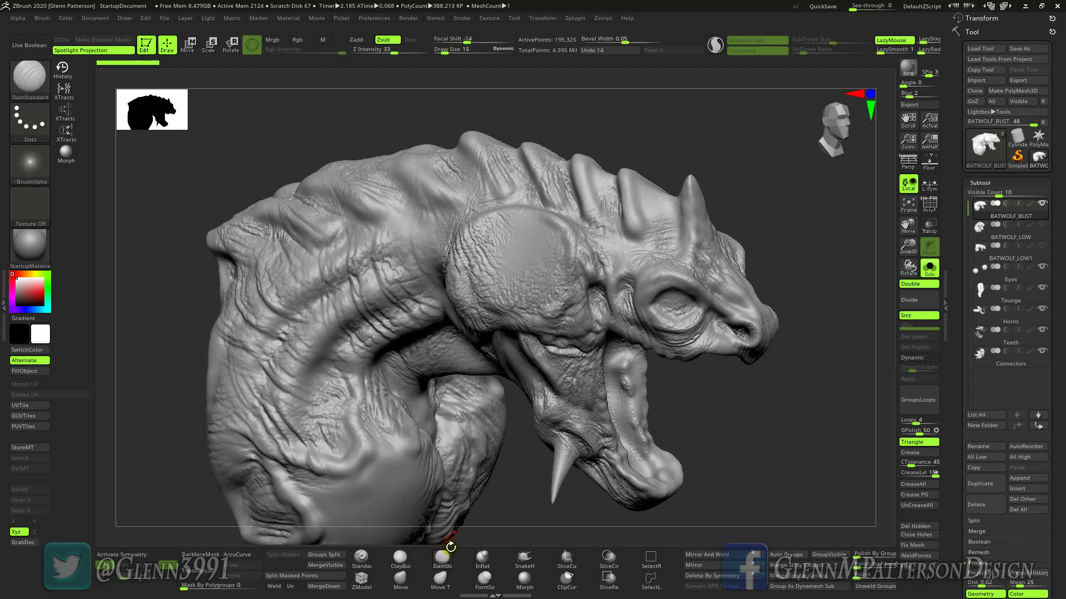
click(715, 45)
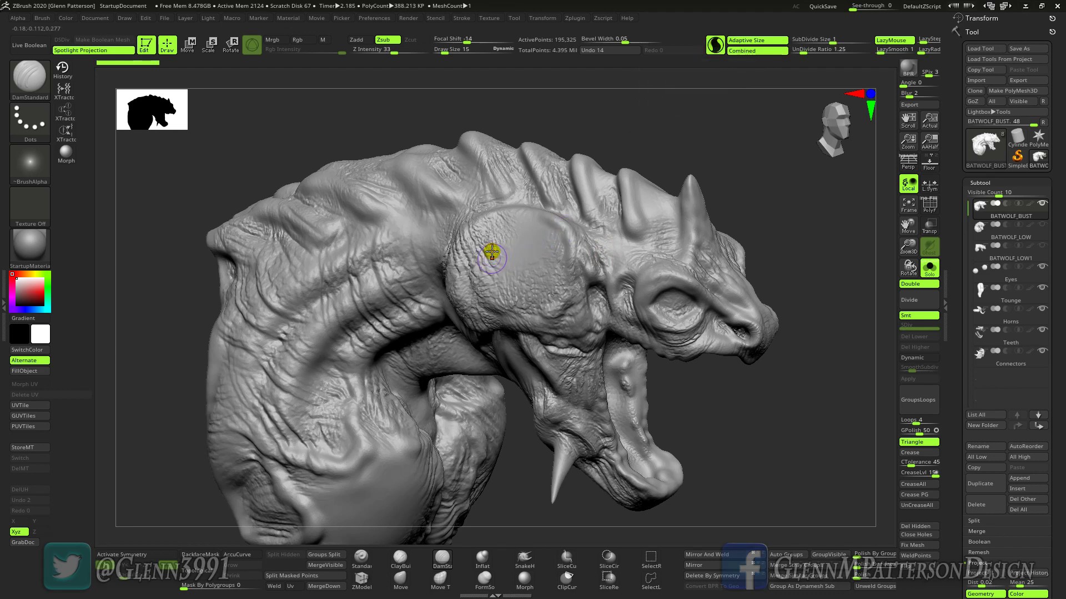
key(space)
click(516, 253)
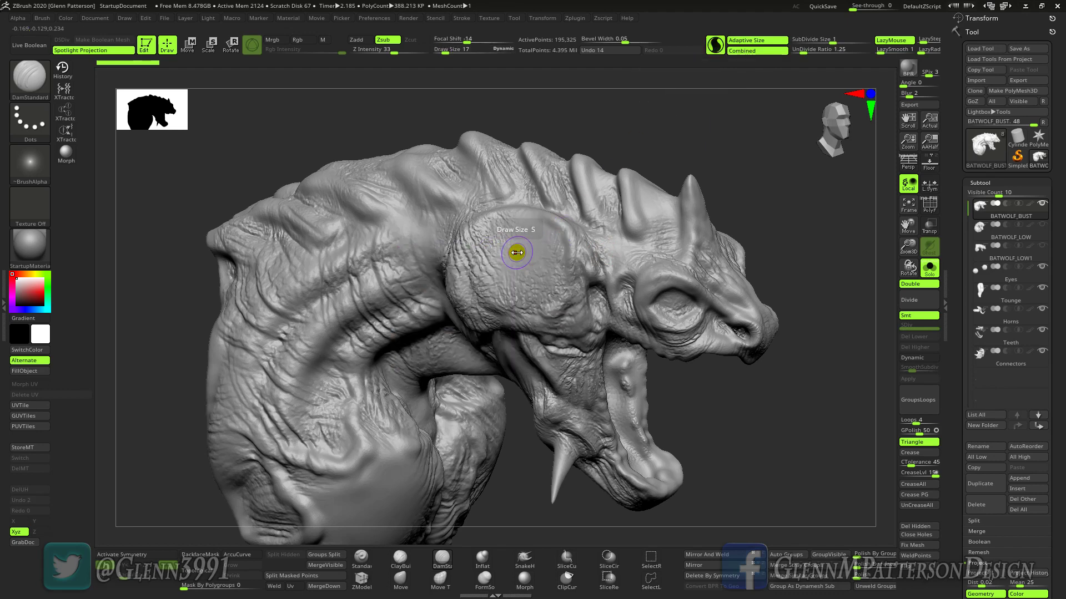
key(space)
Carve test grooves into the side of the head, the shoulder and the spines behind the head horn.
mouse_move(527, 251)
mouse_down()
mouse_move(506, 240)
mouse_move(511, 268)
mouse_move(559, 317)
mouse_up()
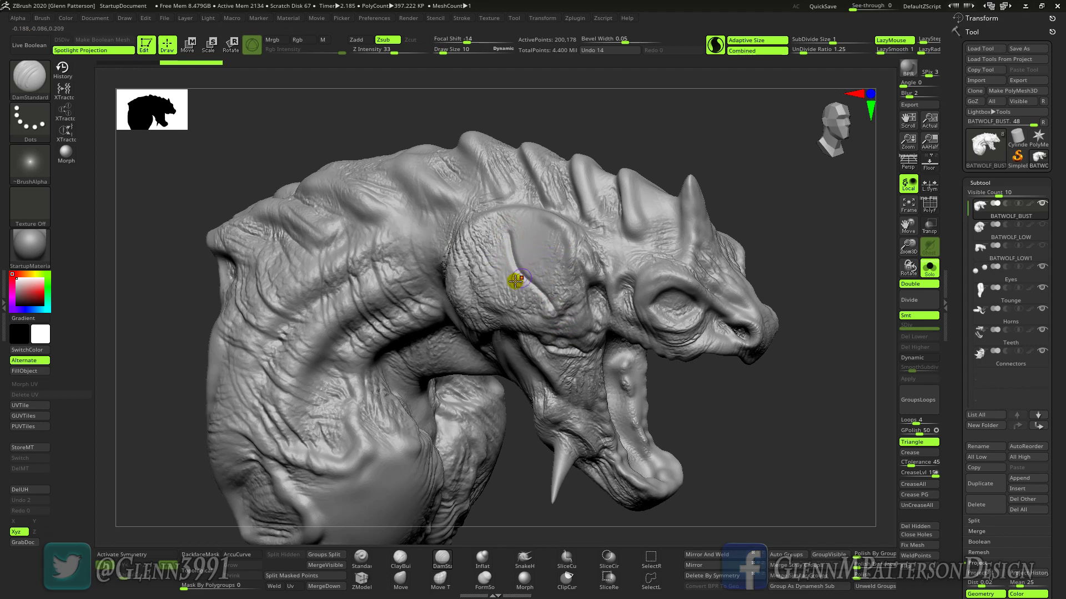
drag(550, 244, 543, 321)
mouse_move(363, 449)
mouse_down()
mouse_move(381, 449)
mouse_move(340, 483)
mouse_move(285, 444)
mouse_move(274, 423)
mouse_up()
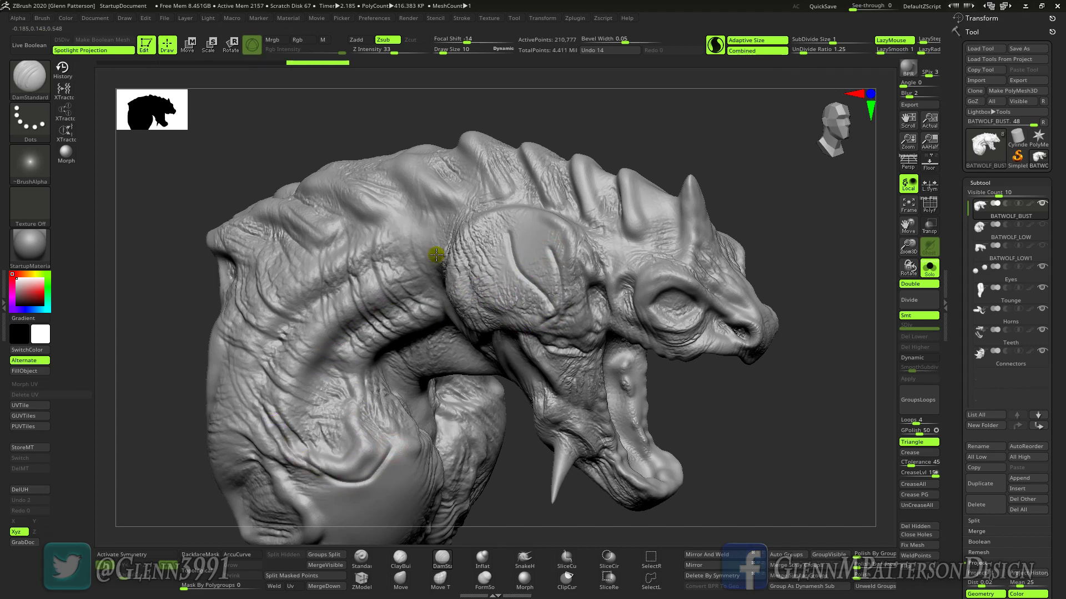
mouse_move(647, 218)
mouse_down()
mouse_move(659, 223)
mouse_move(555, 181)
mouse_up()
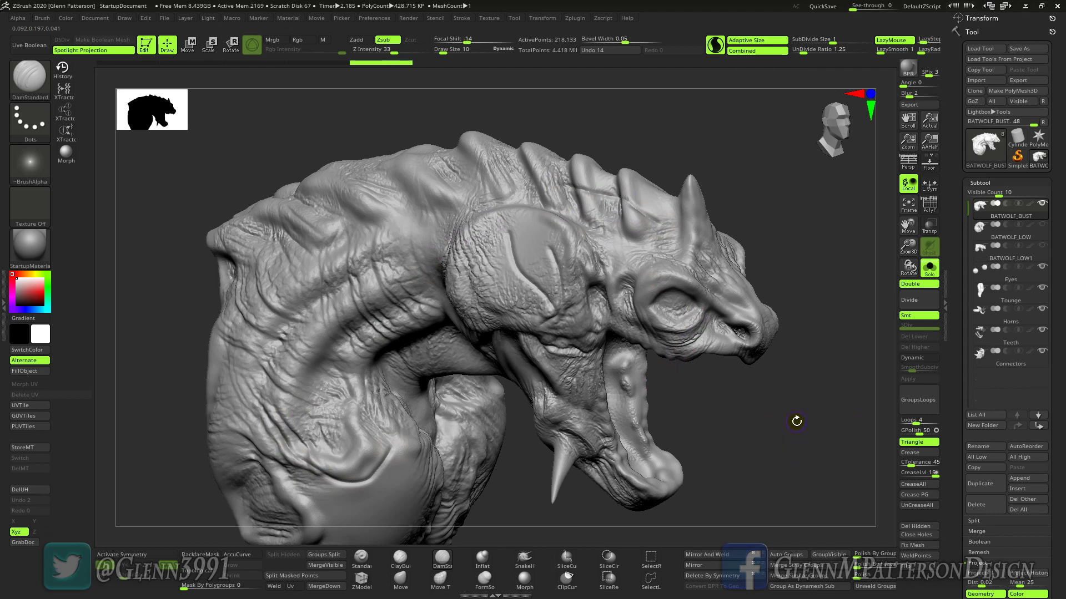
Mark the first undo history state, before the carved grooves, as the history recall source, and return to the latest state.
click(365, 64)
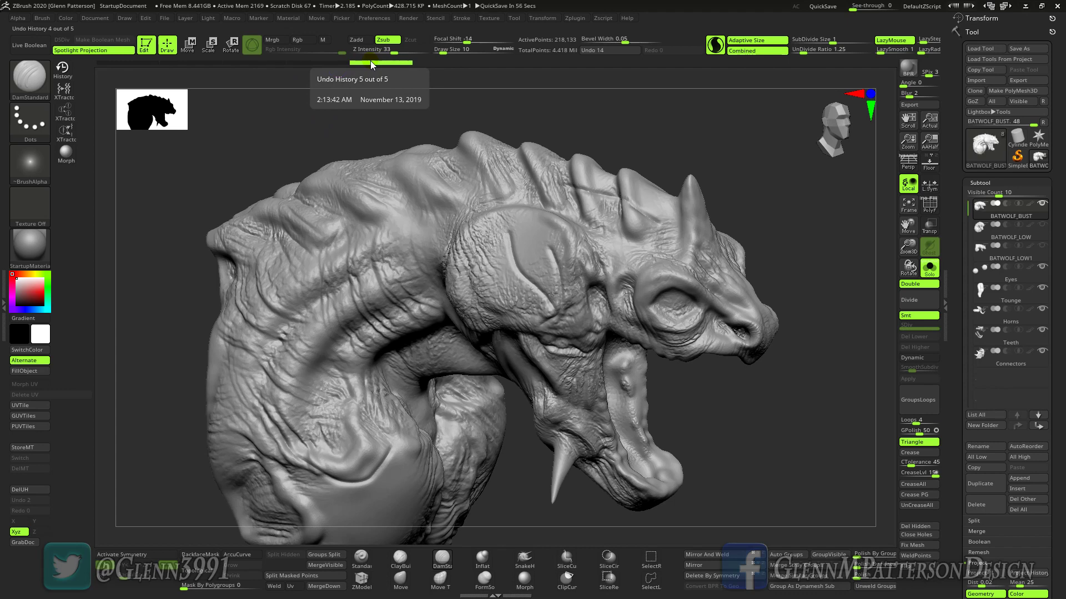
click(368, 63)
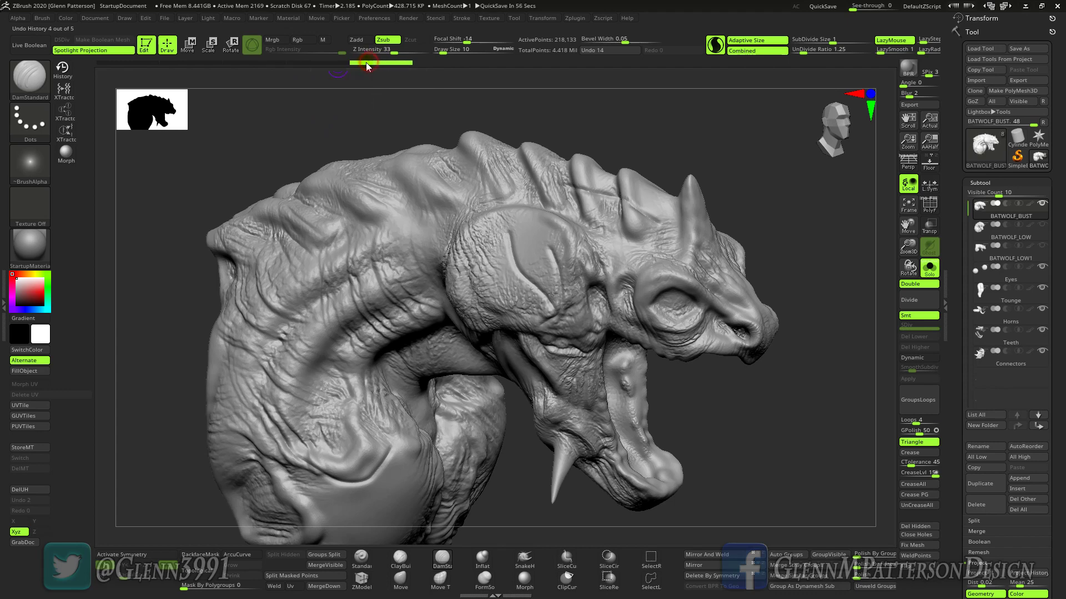
drag(338, 64, 121, 64)
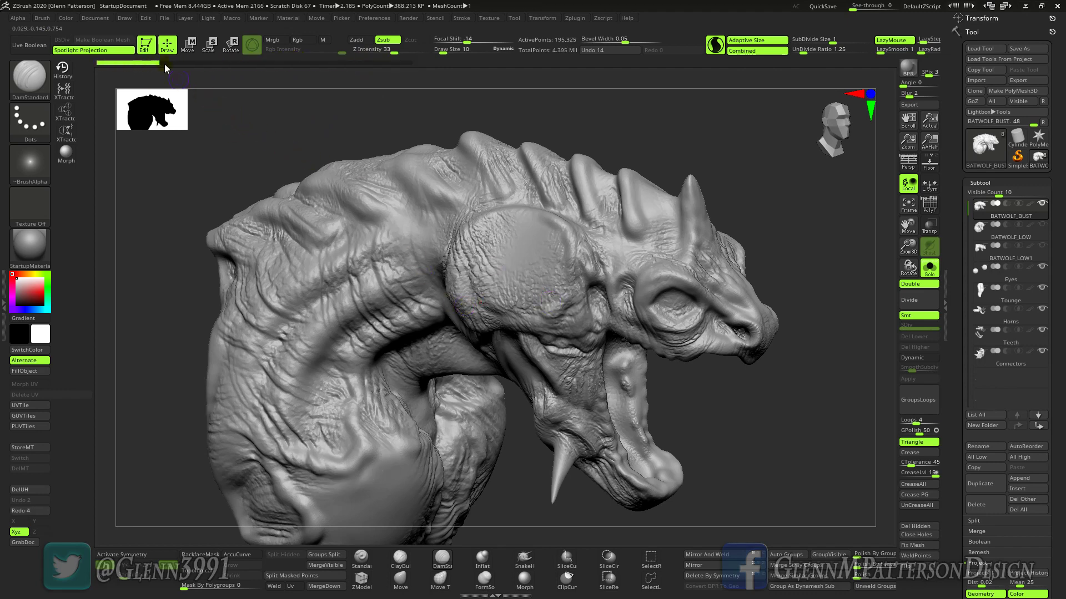
key(ctrl)
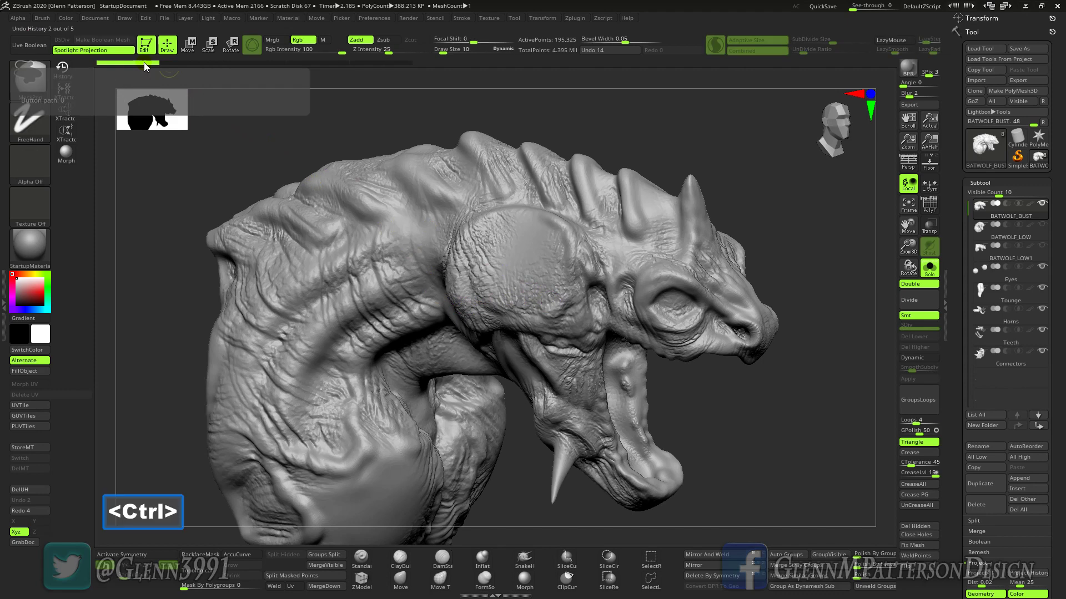
drag(144, 62, 130, 65)
mouse_move(129, 65)
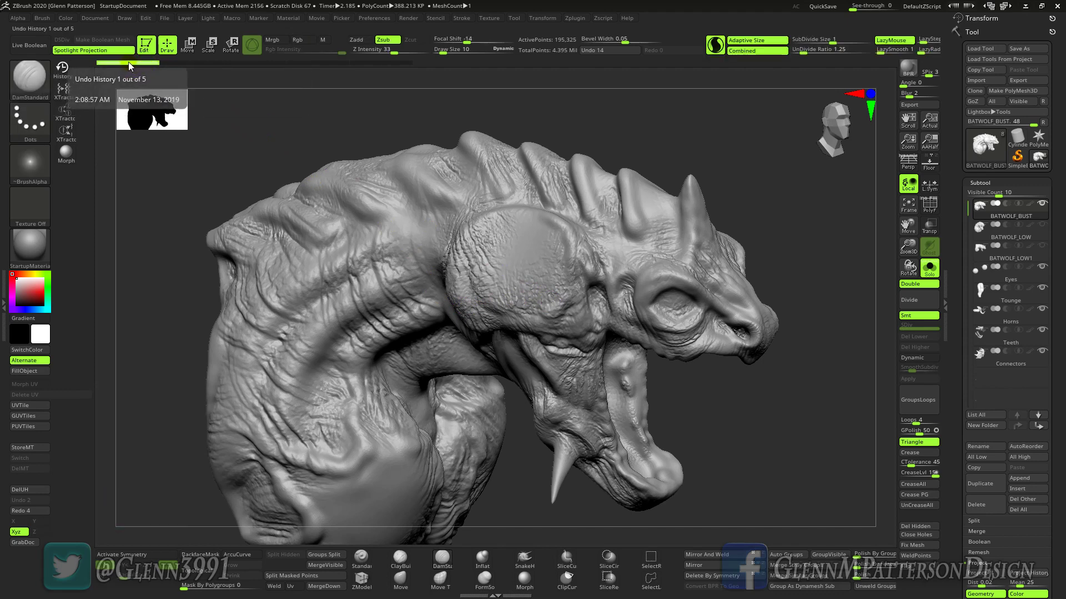
click(392, 61)
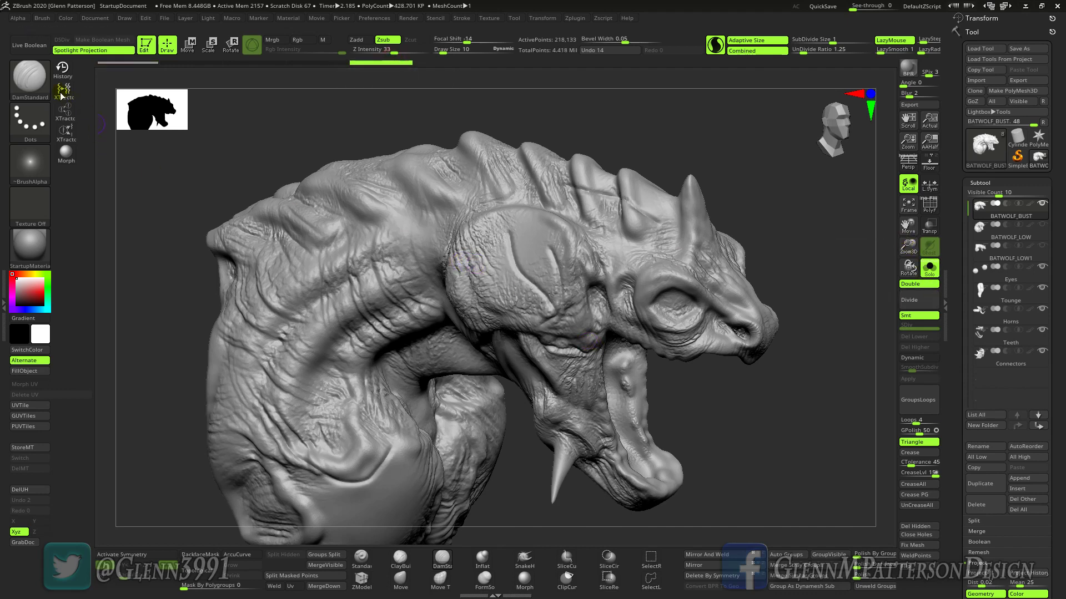
Turn off Sculptris Pro and set up the HistoryRecall brush with a draw size of 26.
click(716, 45)
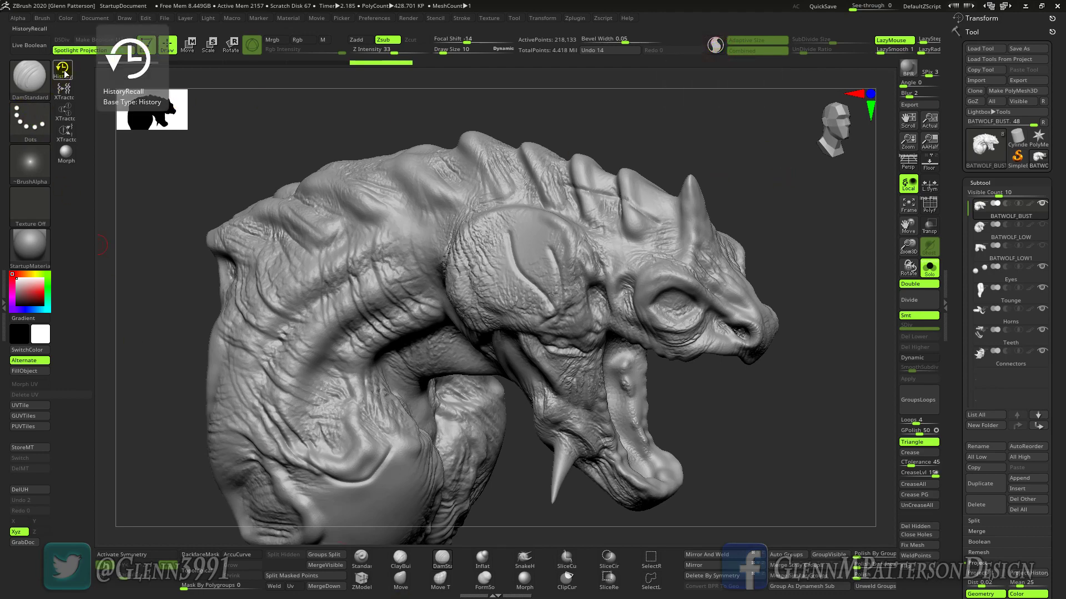
key(b)
key(h)
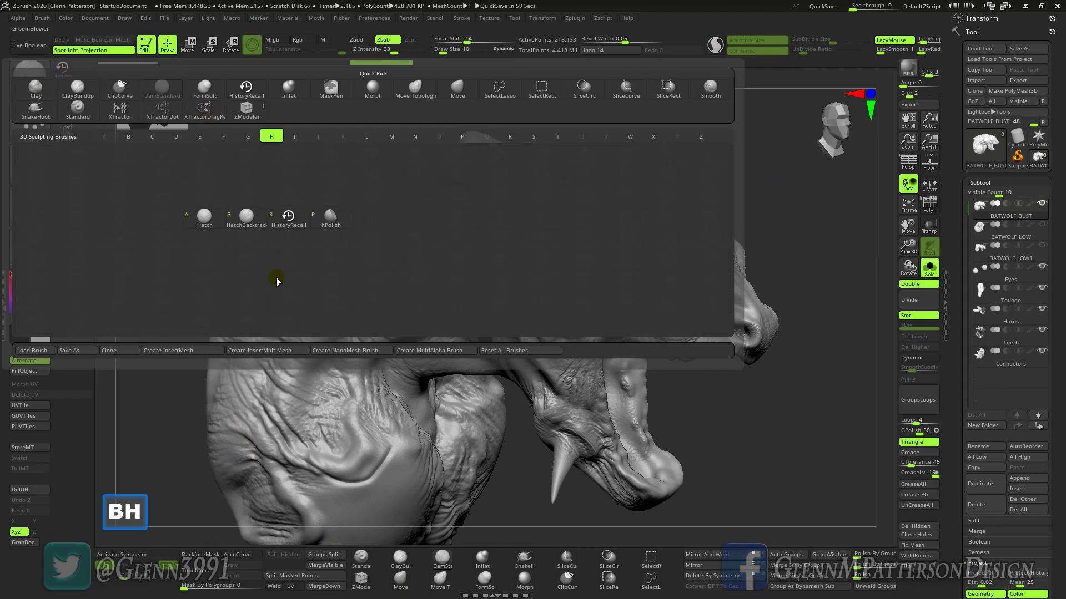
click(288, 222)
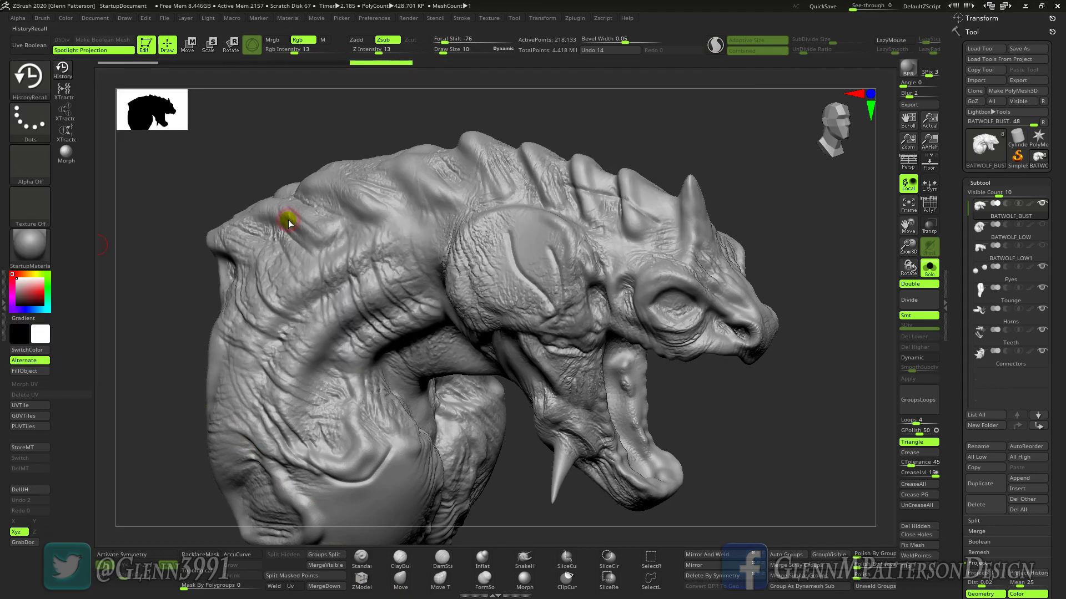
key(s)
key(space)
drag(518, 245, 531, 245)
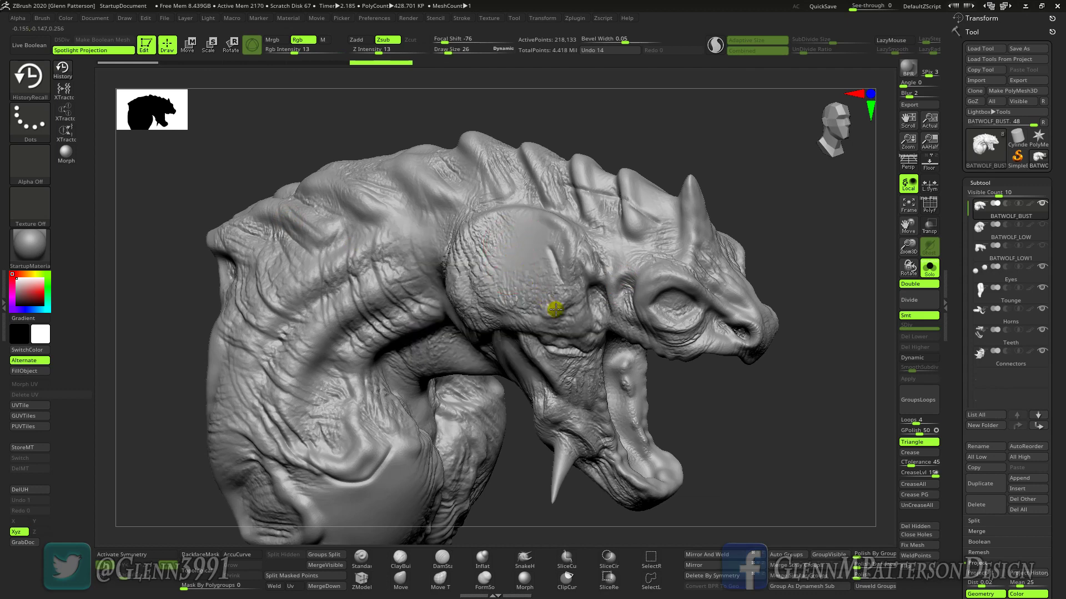
Try recalling the marked surface over the grooves on the side of the head, and undo the stroke.
drag(560, 279, 543, 245)
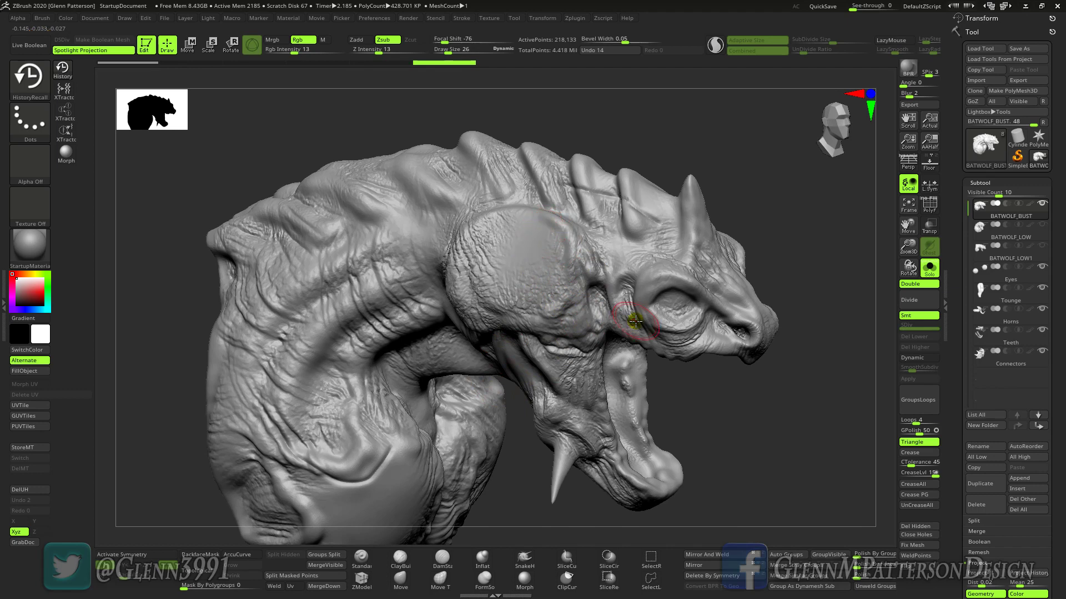
key(ctrl+z)
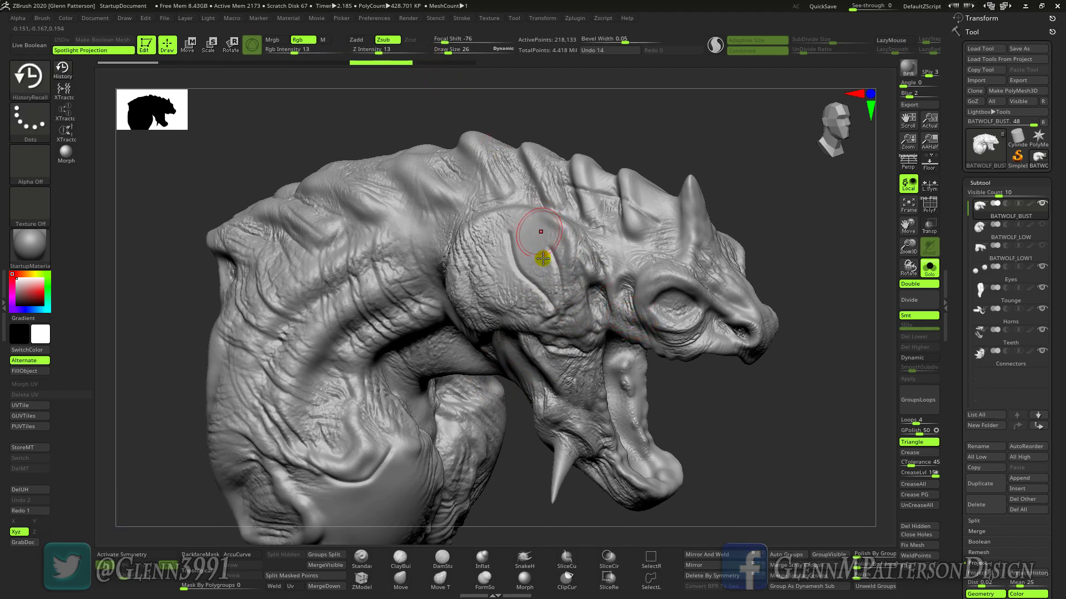
Set the Z Intensity to 1 and recall the marked surface over the grooves on the side of the head, the spines and the shoulder.
click(376, 49)
drag(375, 51, 367, 51)
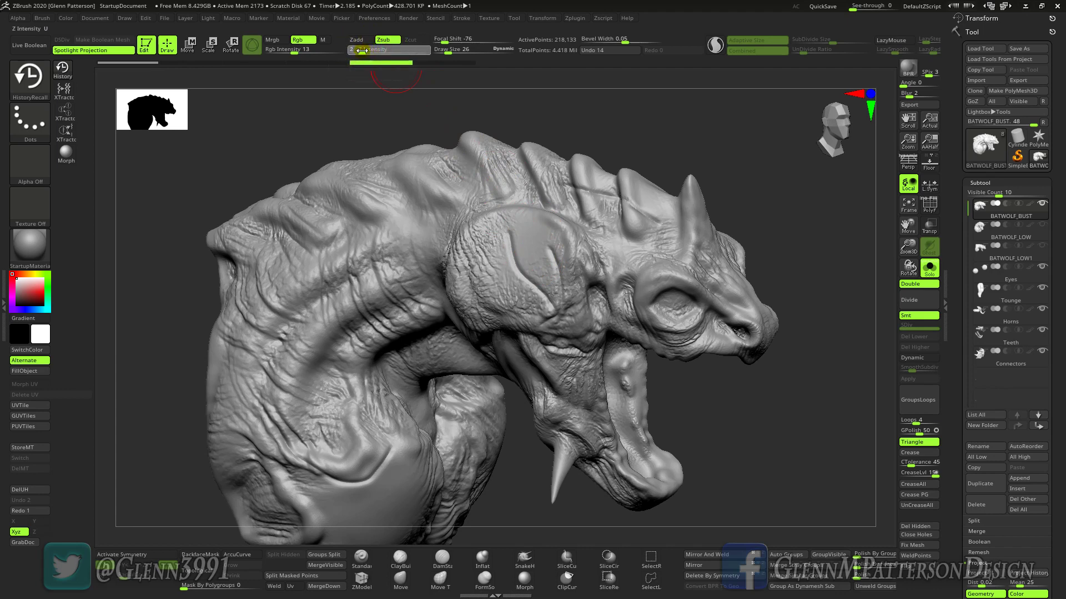
click(556, 308)
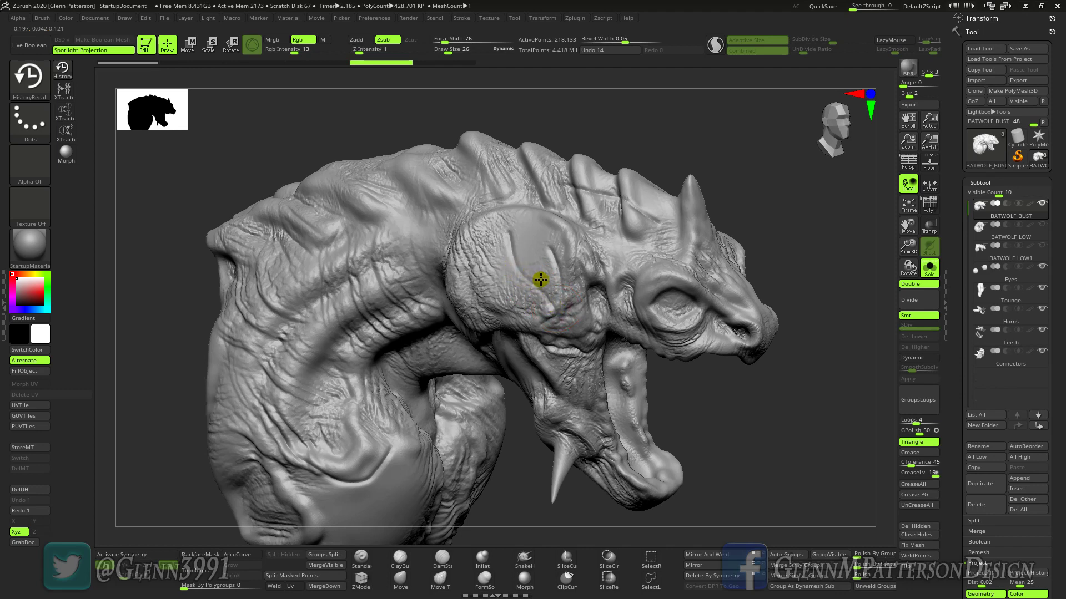
key(ctrl+shift+z)
click(598, 193)
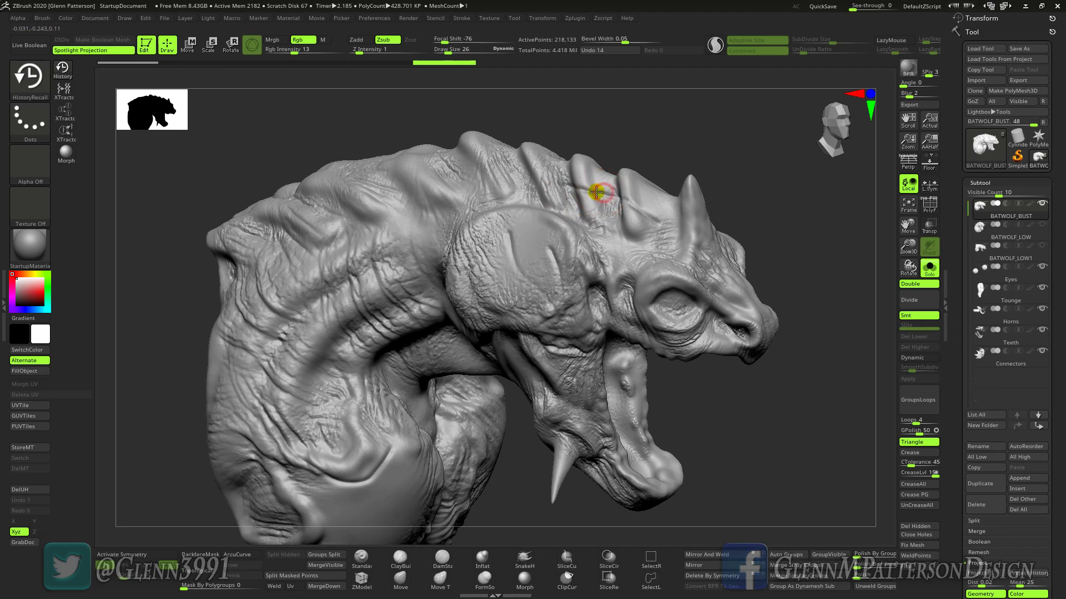
drag(595, 190, 610, 206)
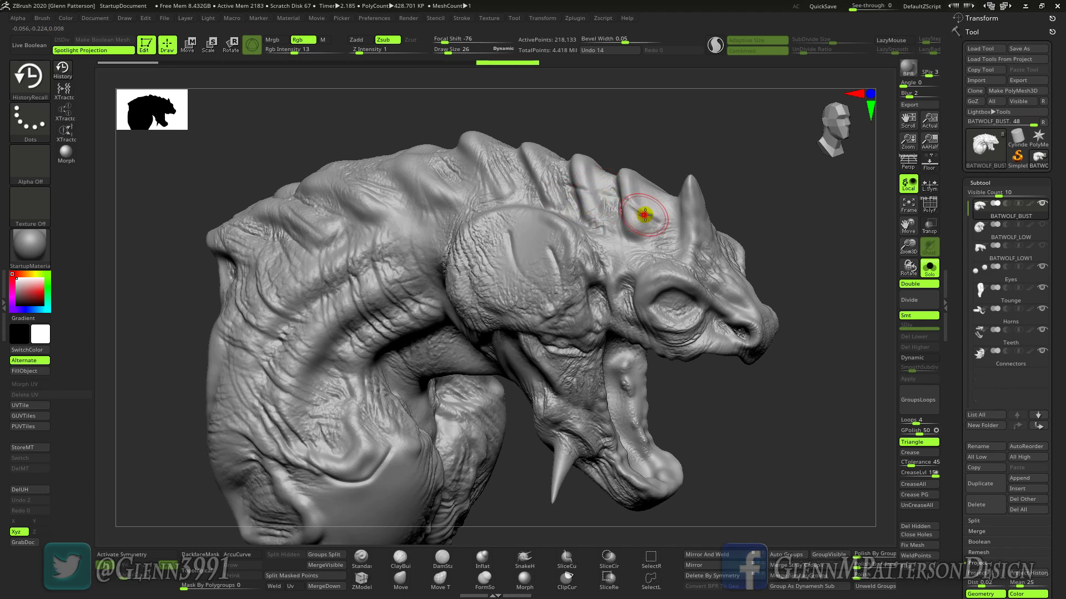
click(624, 224)
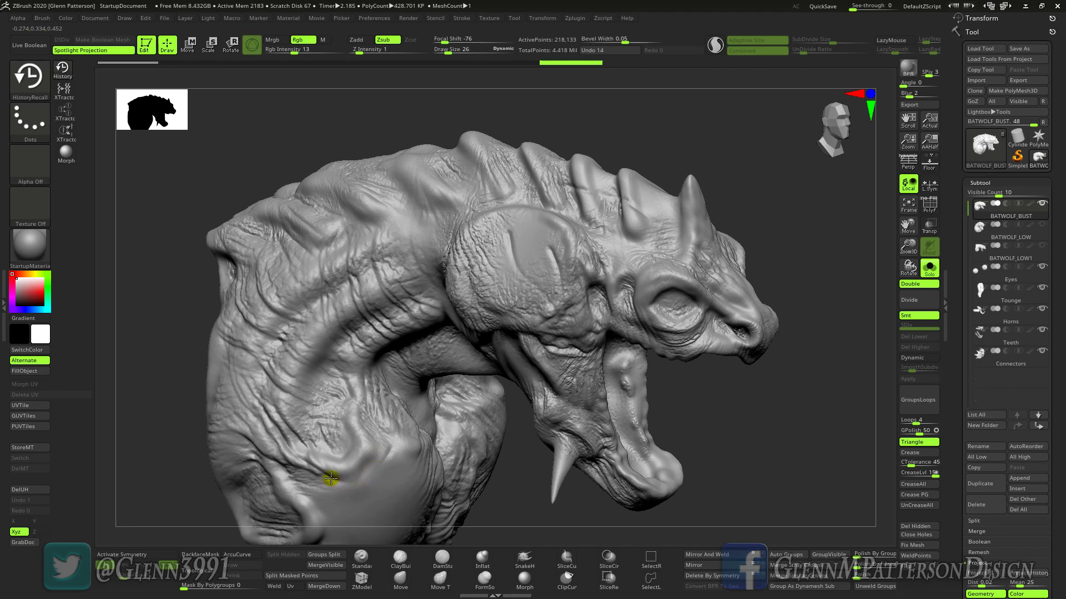
click(369, 479)
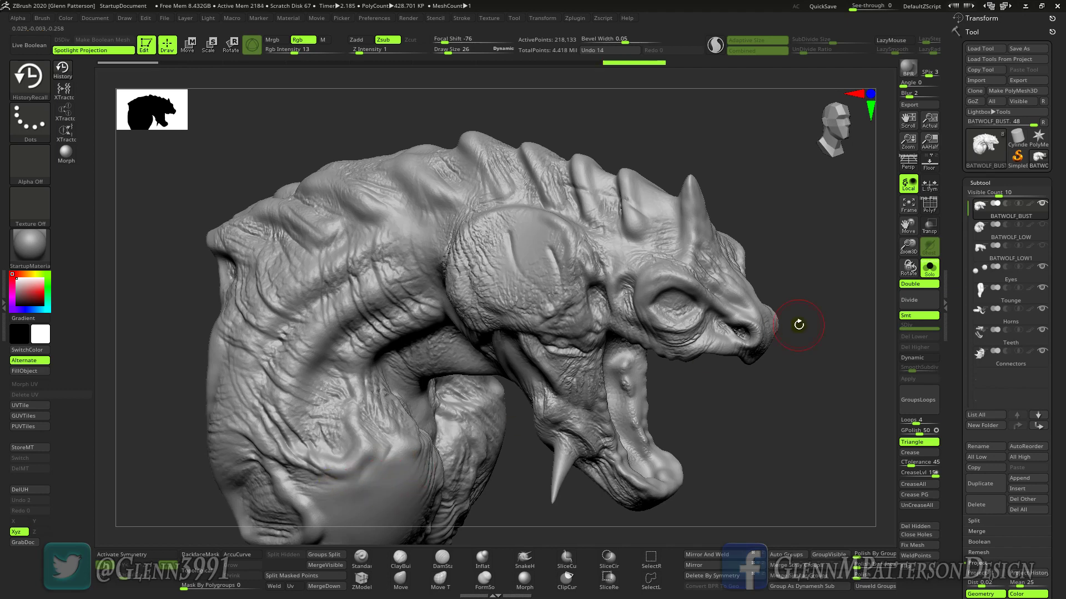
Turn on the polyframe display and examine the mesh density along the recalled grooves, close up and across the whole bust.
drag(909, 246, 909, 304)
drag(908, 224, 794, 375)
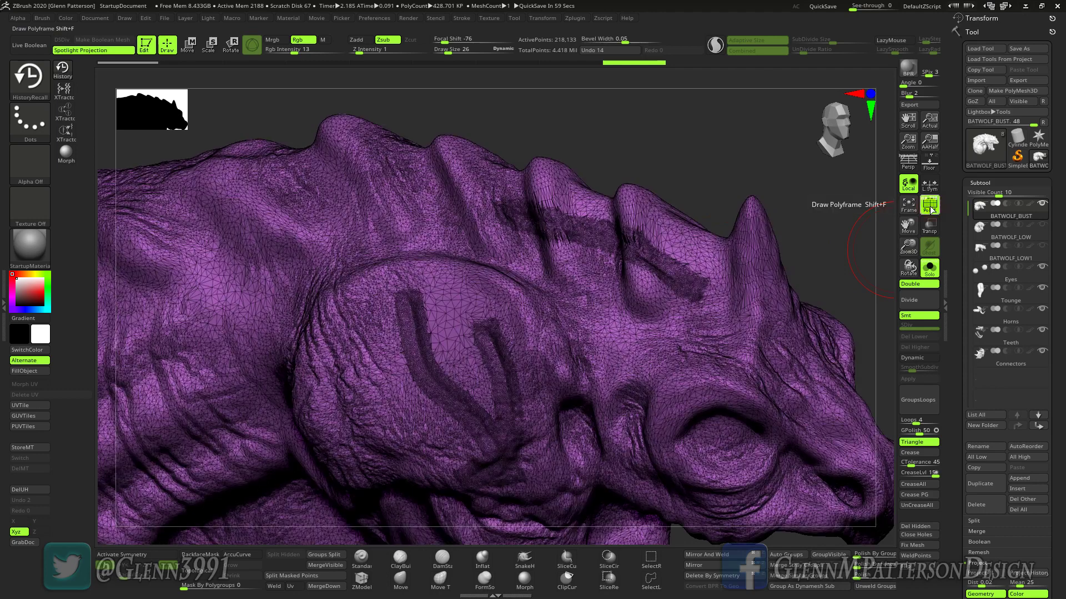
click(932, 210)
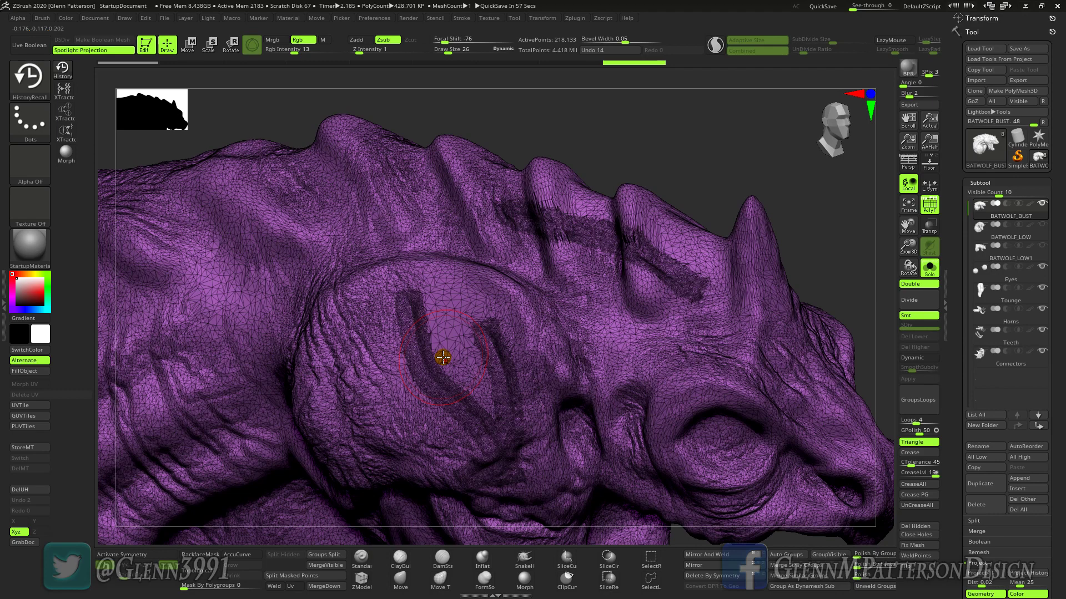
drag(908, 246, 908, 261)
click(909, 209)
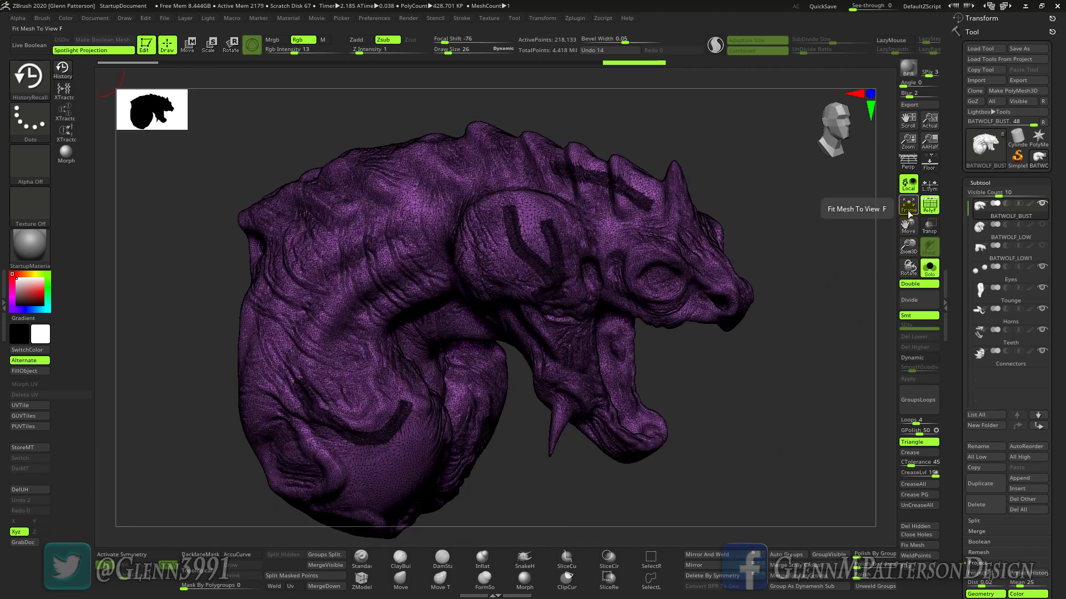
Return the bust to its first history state, delete its undo history, and mark the remaining state as the history recall source.
click(127, 63)
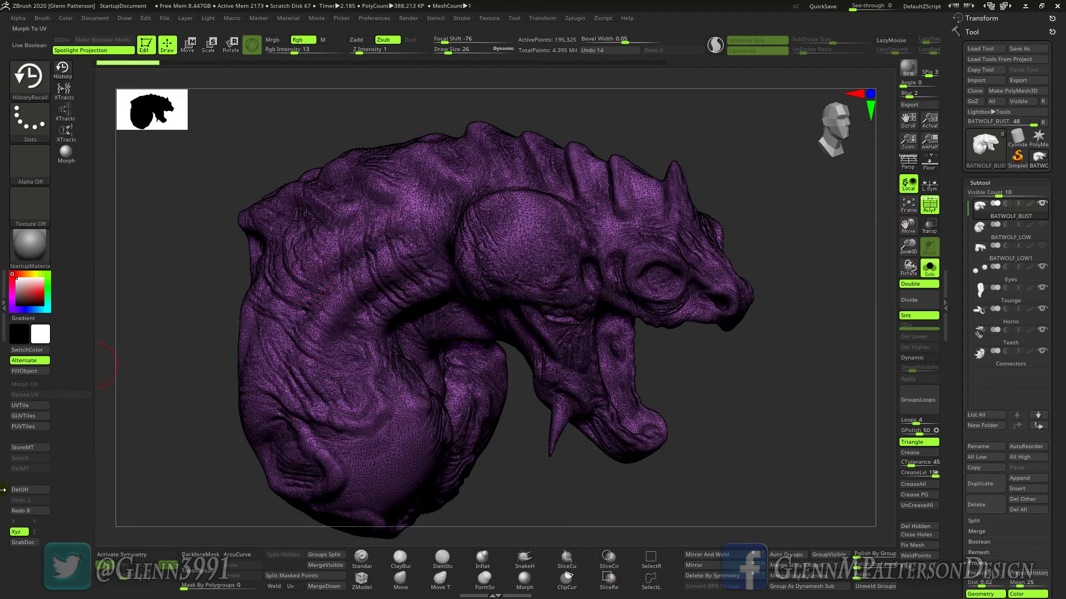
click(24, 492)
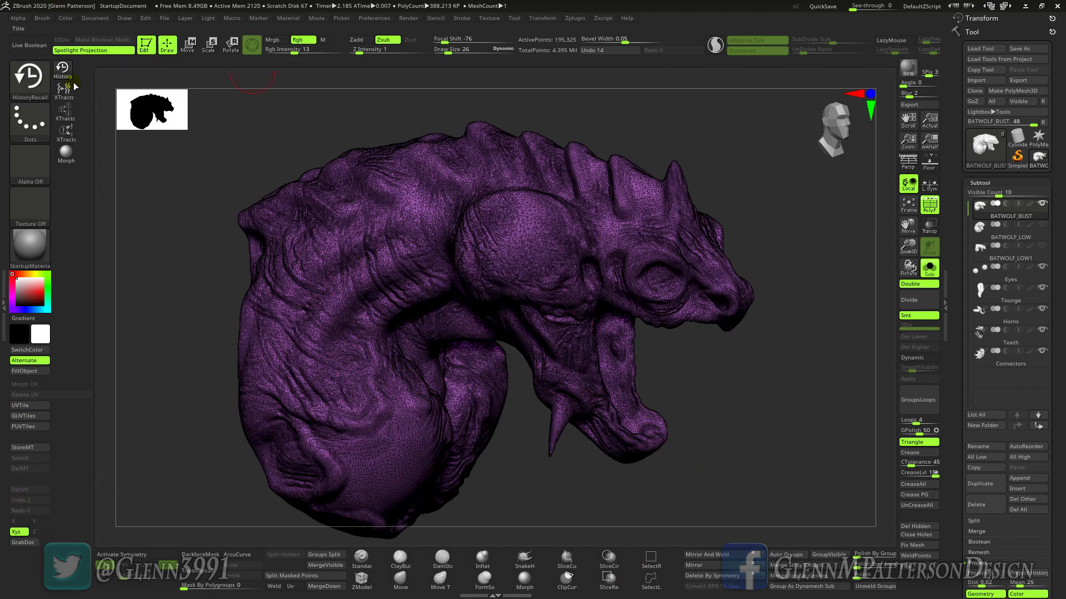
mouse_move(772, 447)
mouse_down()
mouse_move(756, 411)
mouse_move(658, 355)
mouse_up()
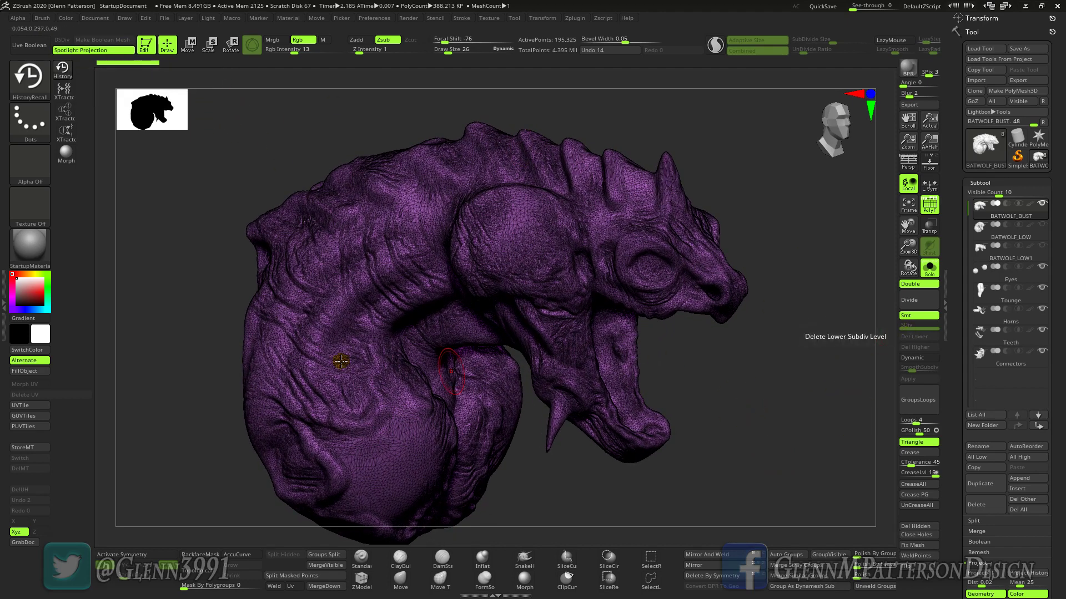
mouse_move(126, 64)
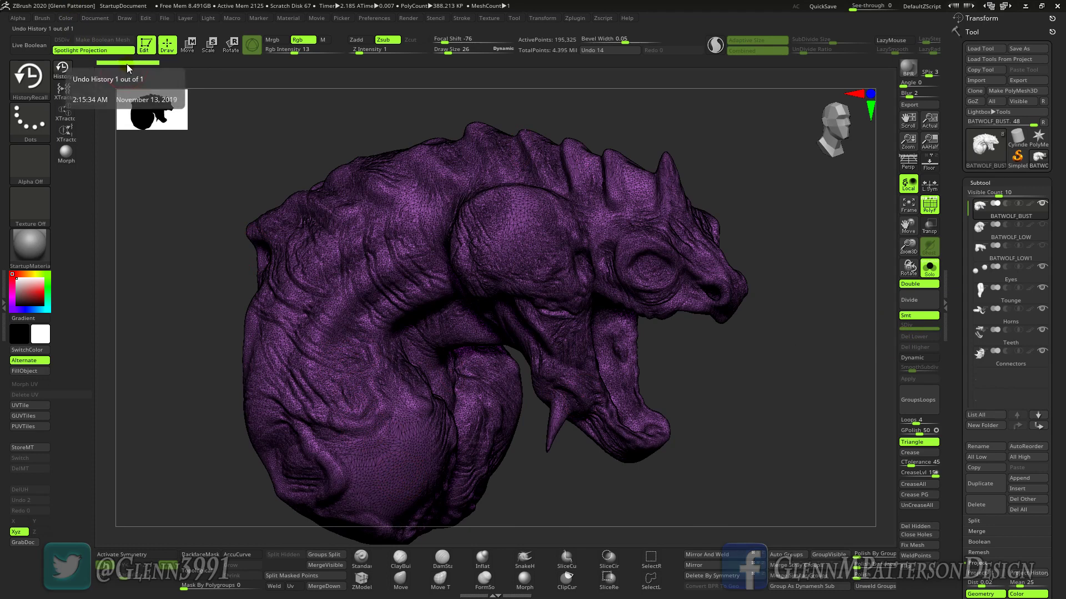
key(ctrl)
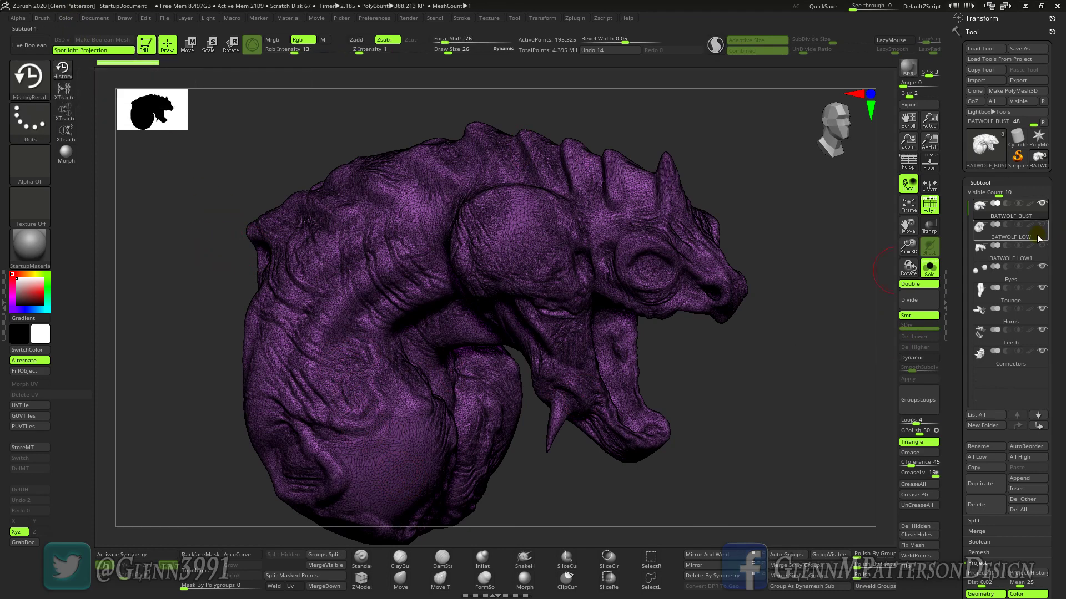
Select the BATWOLF_LOW subtool and examine its low-resolution mesh from several angles.
mouse_move(1041, 239)
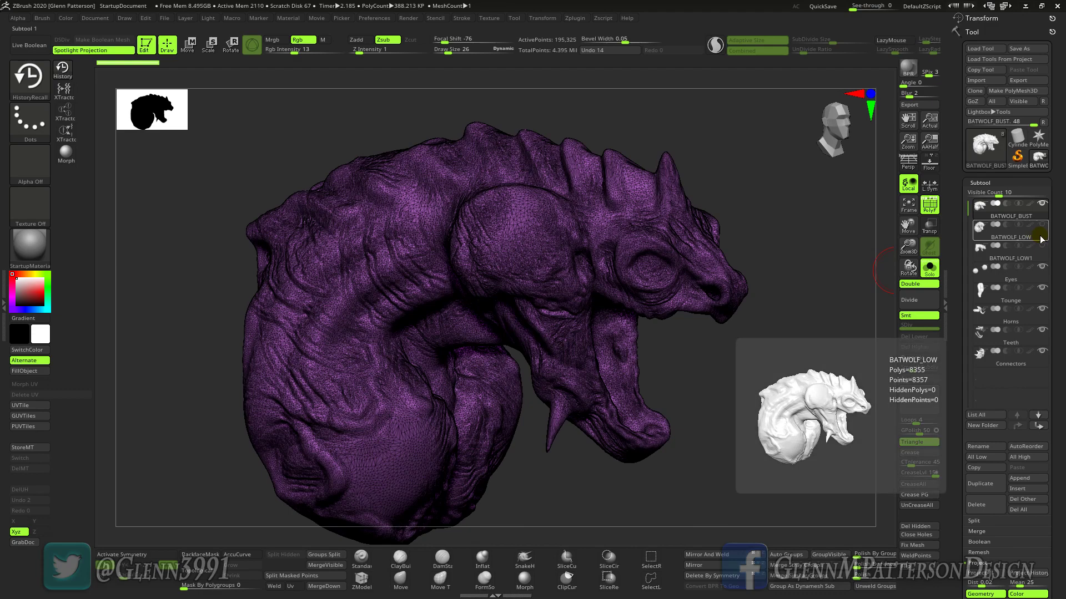
click(1041, 239)
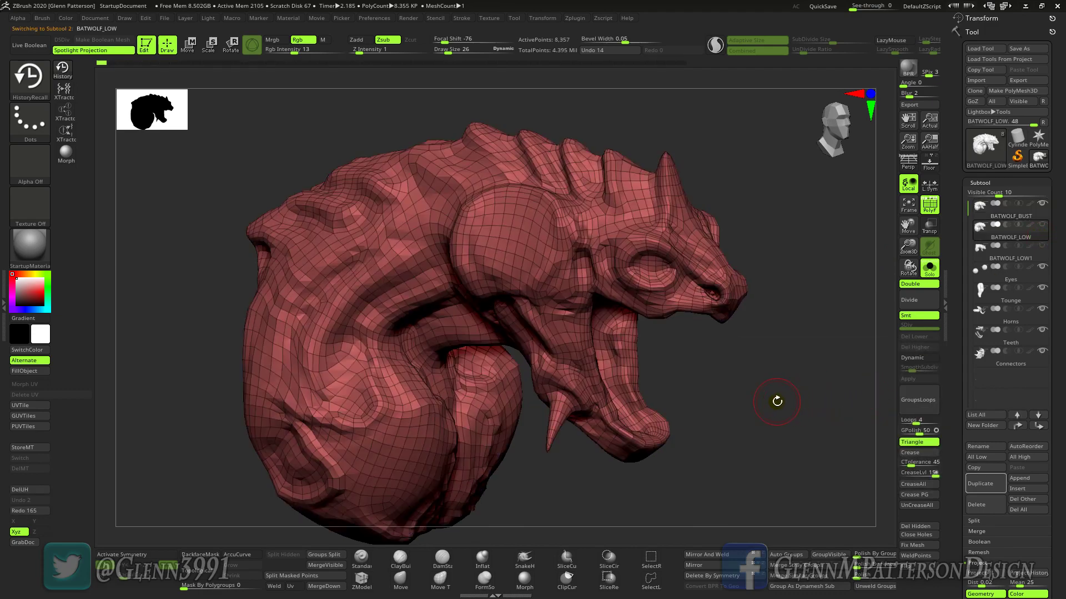
mouse_move(775, 402)
mouse_down()
mouse_move(726, 399)
mouse_move(777, 398)
mouse_up()
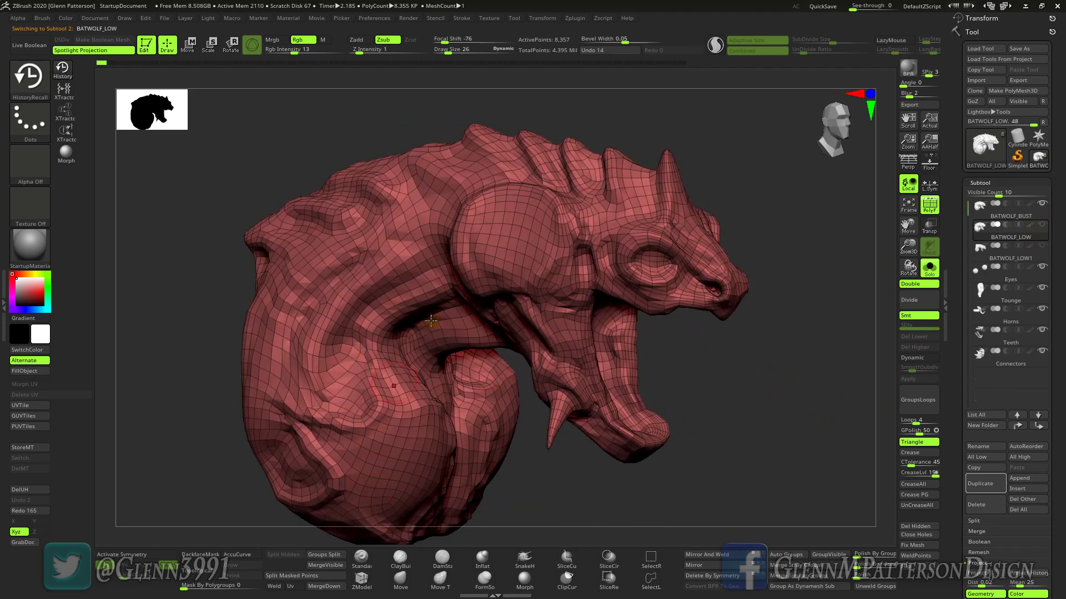
mouse_move(715, 415)
mouse_down()
mouse_move(751, 426)
mouse_move(715, 331)
mouse_move(705, 349)
mouse_move(733, 418)
mouse_up()
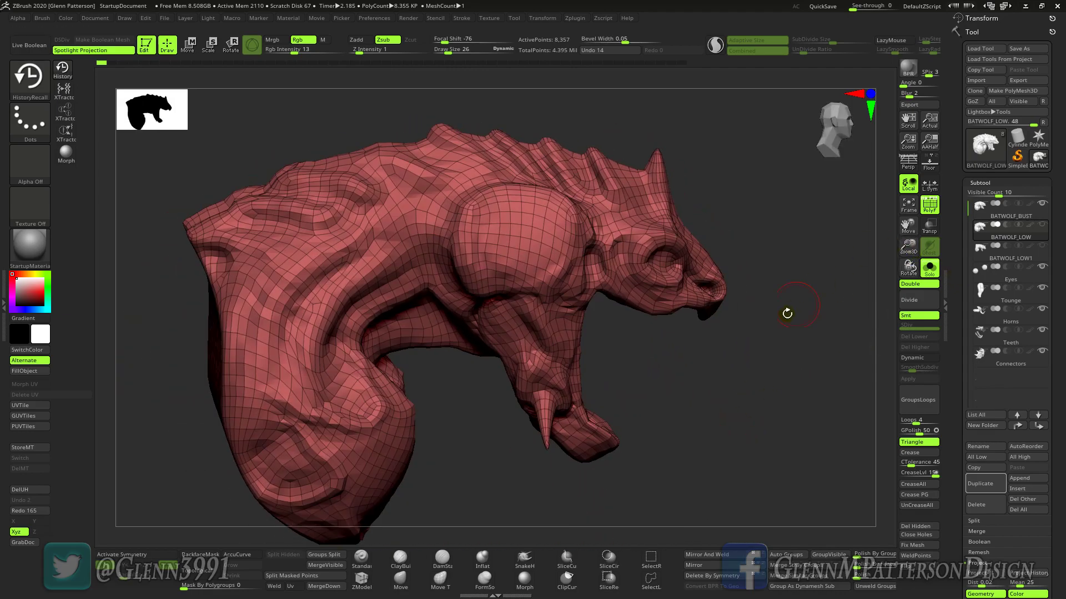
Subdivide the low-resolution bust up to subdivision level 5 and turn off the polyframe display.
click(913, 303)
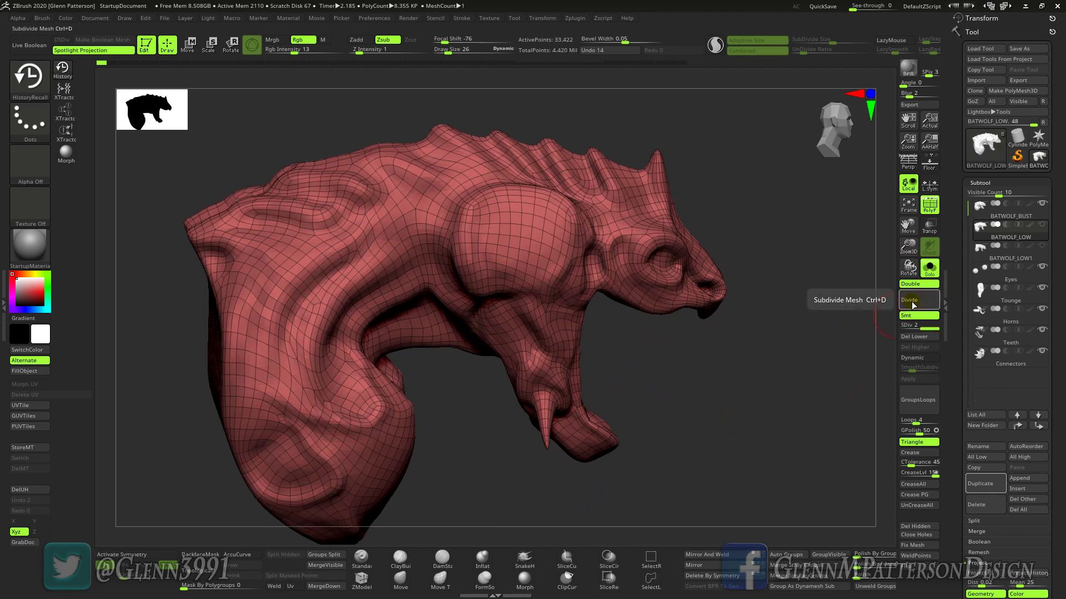
click(913, 302)
drag(719, 425, 702, 421)
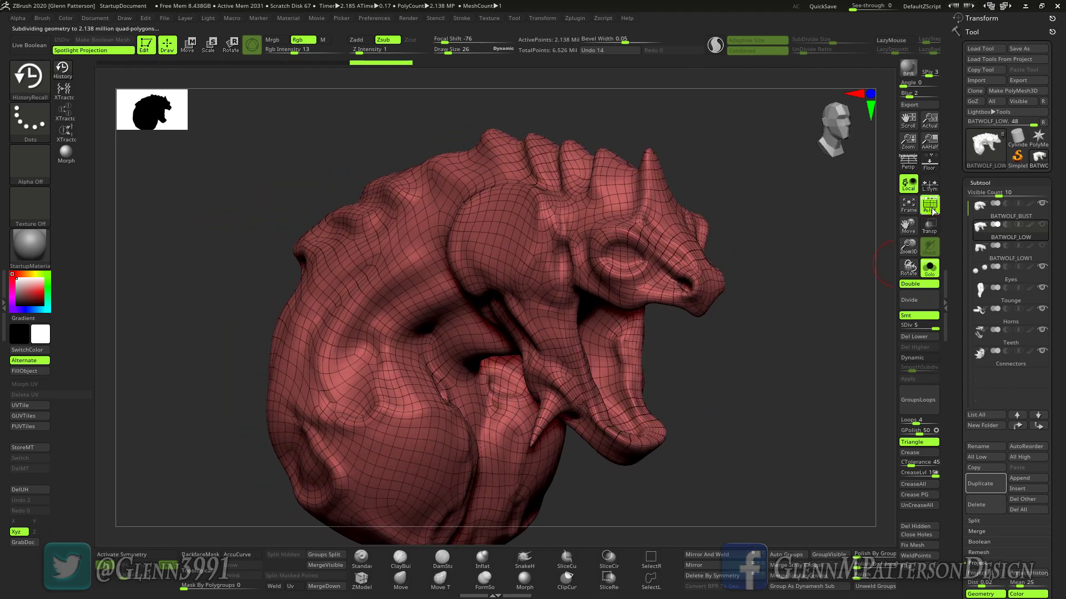
click(933, 209)
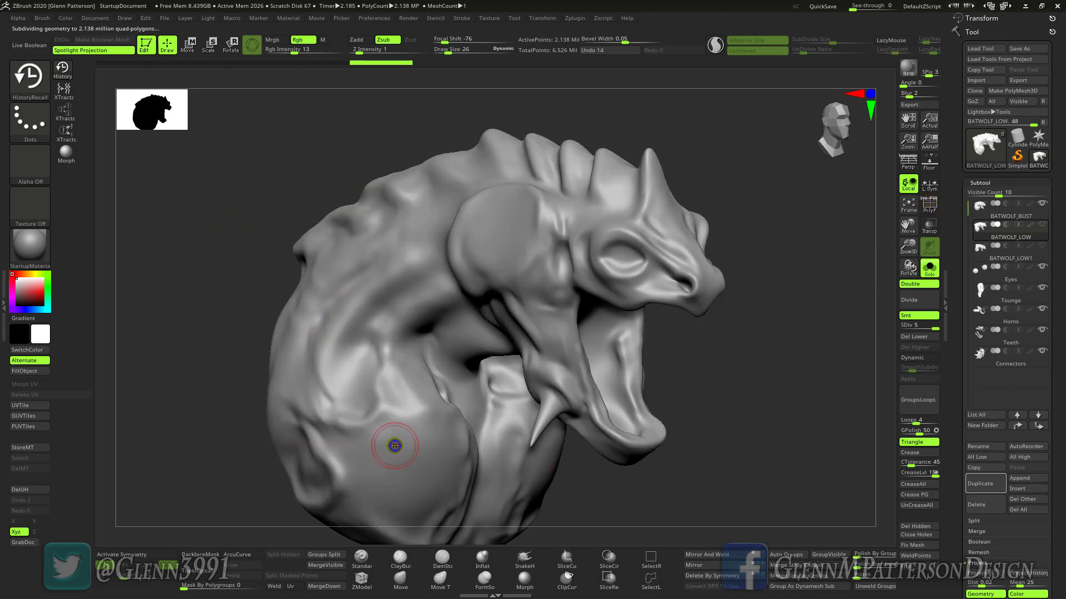
Set the HistoryRecall brush to draw size 48 and Z Intensity 15, and paint the marked detail onto the head, jaw, neck and body.
key(space)
drag(393, 436, 396, 437)
drag(359, 51, 381, 50)
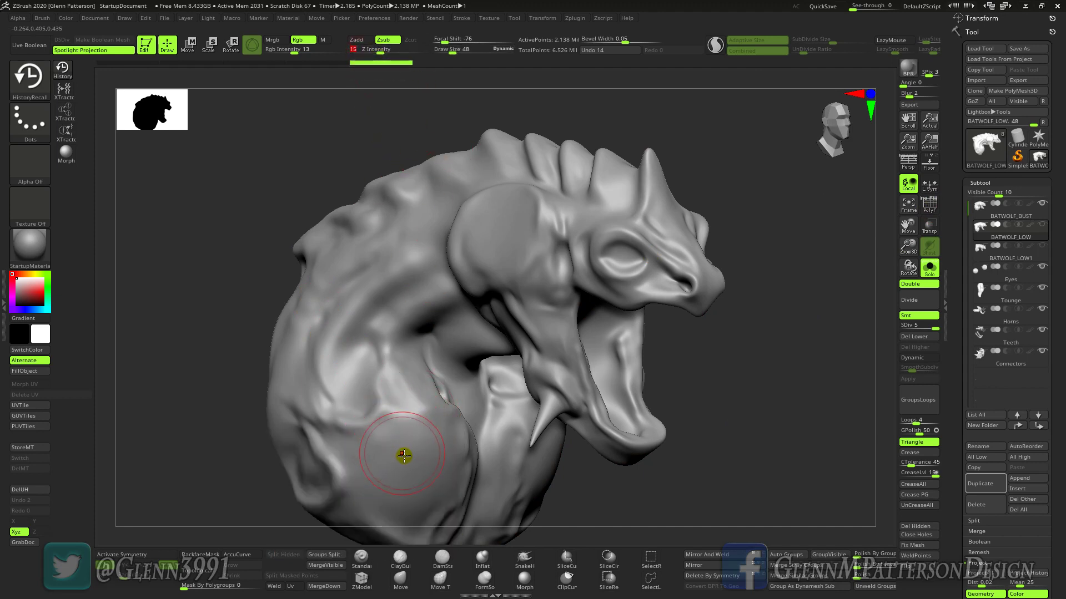
mouse_move(383, 424)
mouse_down()
mouse_move(364, 357)
mouse_move(376, 268)
mouse_move(528, 233)
mouse_move(673, 283)
mouse_move(585, 183)
mouse_move(503, 174)
mouse_move(519, 253)
mouse_move(606, 436)
mouse_move(648, 436)
mouse_move(618, 377)
mouse_move(609, 331)
mouse_up()
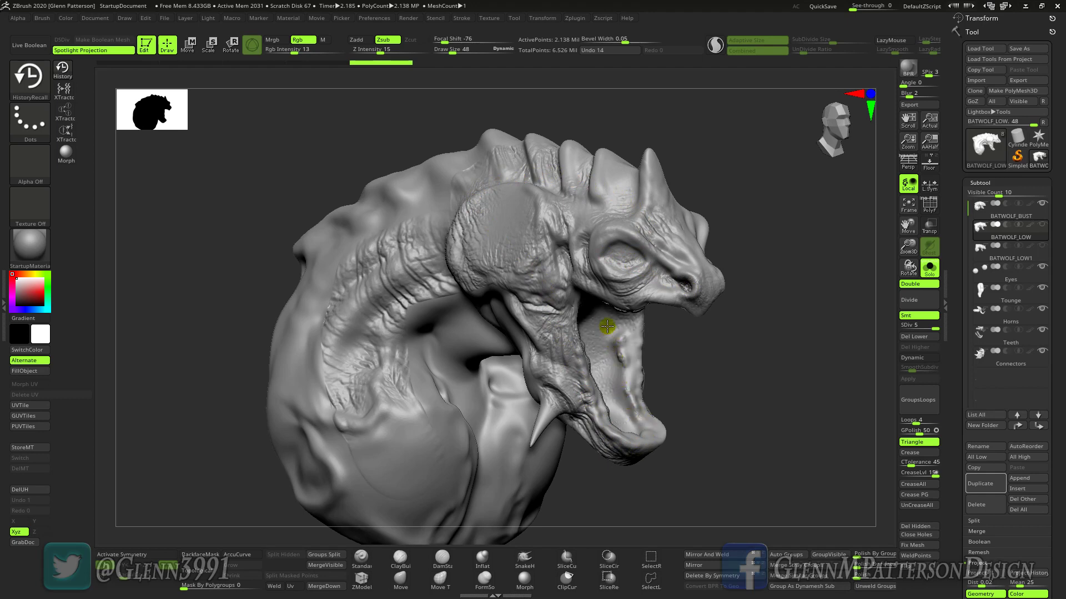
mouse_move(559, 285)
mouse_down()
mouse_move(457, 322)
mouse_move(388, 376)
mouse_move(444, 469)
mouse_move(428, 394)
mouse_move(452, 409)
mouse_move(340, 397)
mouse_move(316, 305)
mouse_move(381, 225)
mouse_move(464, 194)
mouse_up()
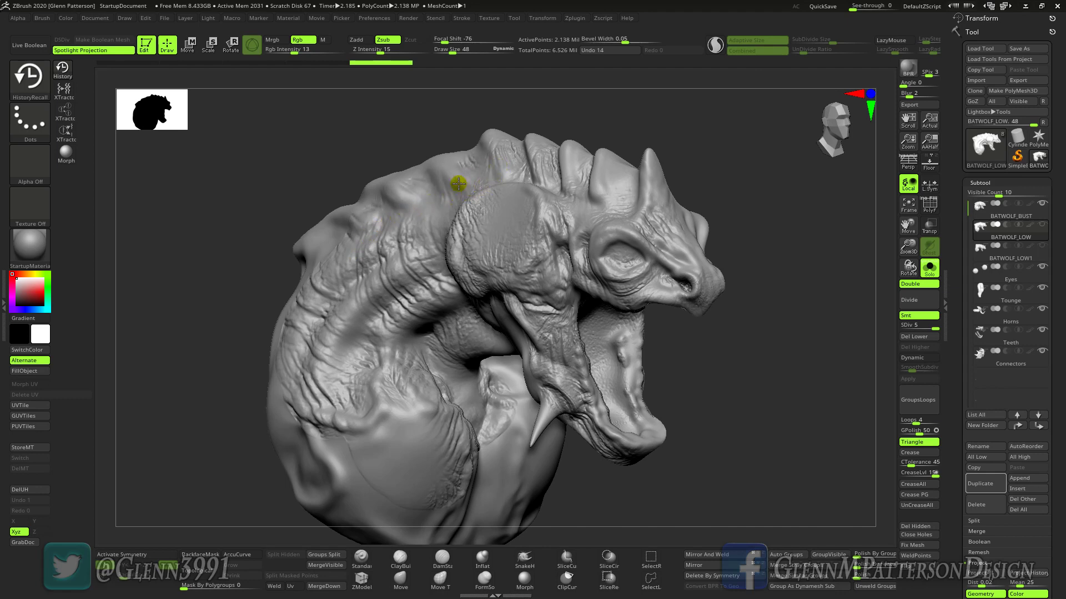
mouse_move(438, 518)
mouse_down()
mouse_move(493, 452)
mouse_move(498, 415)
mouse_move(482, 391)
mouse_up()
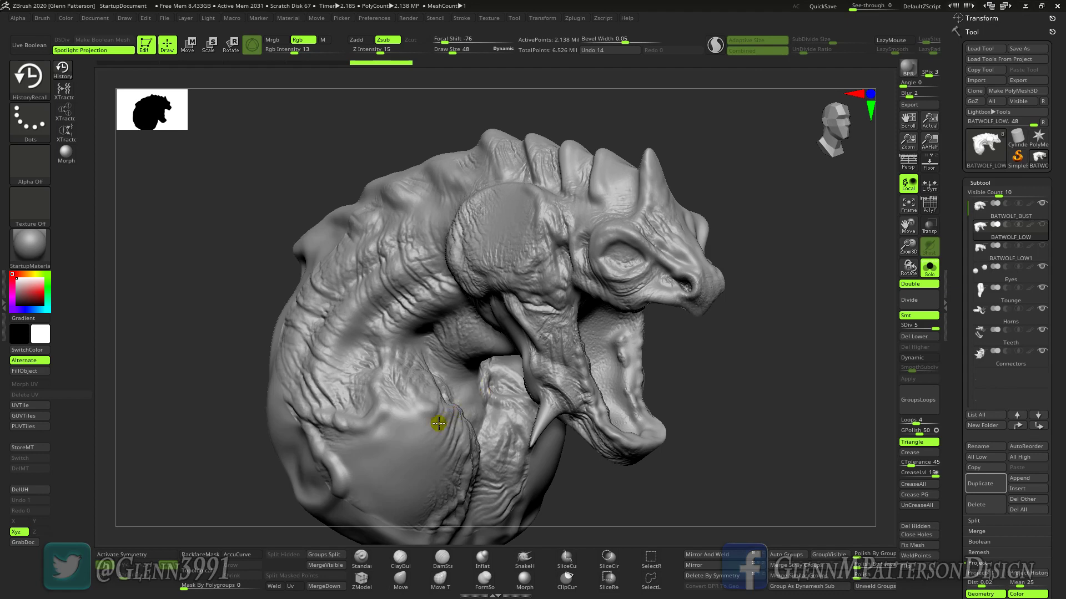
drag(335, 436, 300, 416)
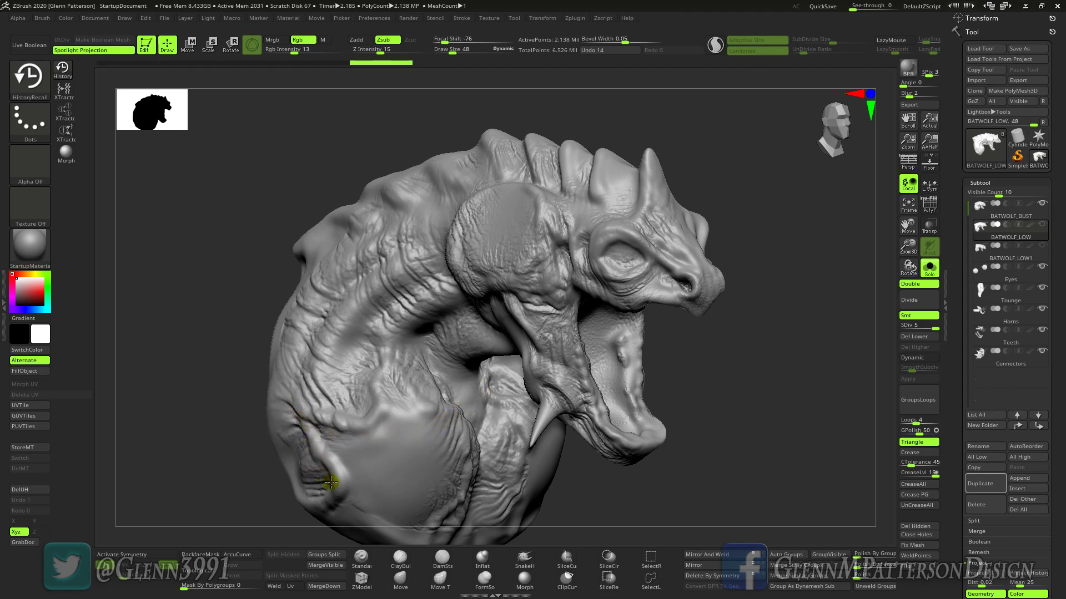
Open the subtool's Project settings and examine the recalled detail on both sides of the bust.
click(928, 526)
click(977, 562)
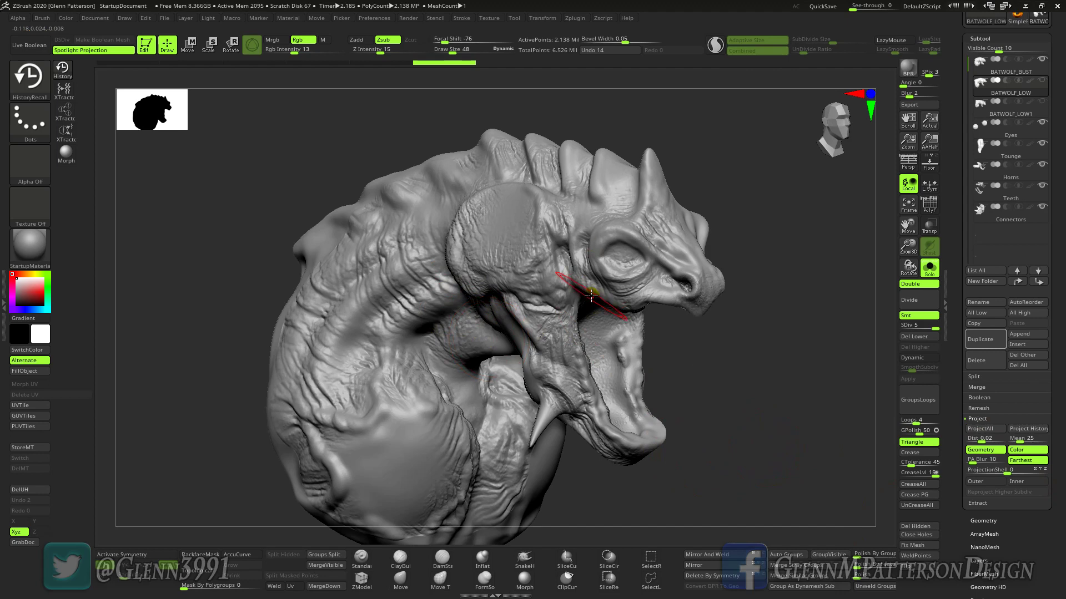
drag(741, 401, 671, 395)
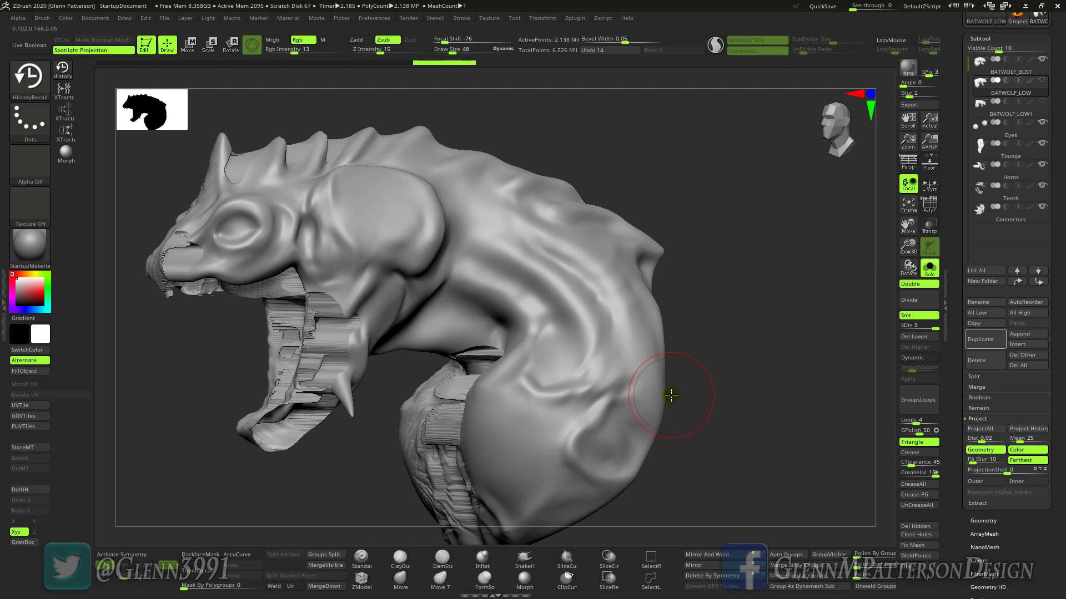
mouse_move(777, 378)
mouse_down()
mouse_move(827, 373)
mouse_move(770, 378)
mouse_move(755, 348)
mouse_up()
right_drag(546, 456, 595, 437)
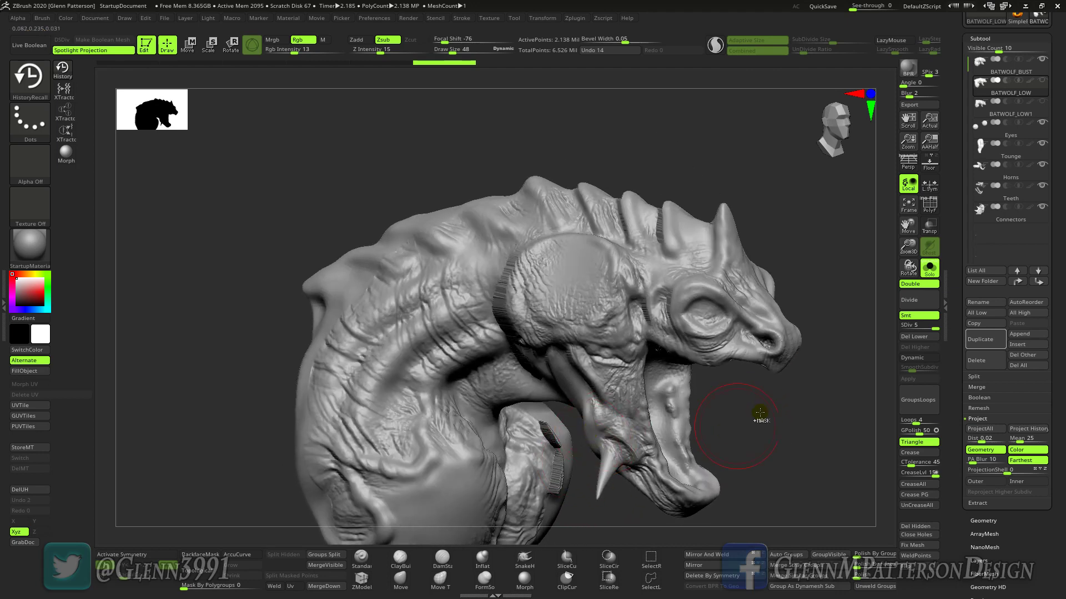
Undo the last HistoryRecall painting on the subdivided bust.
key(ctrl+z)
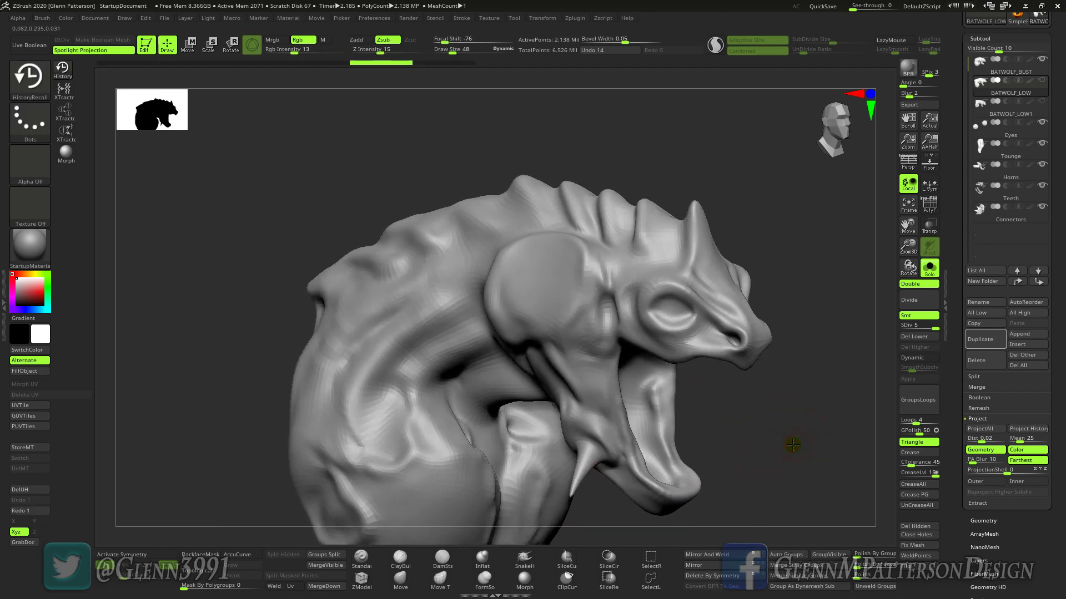
drag(793, 444, 787, 442)
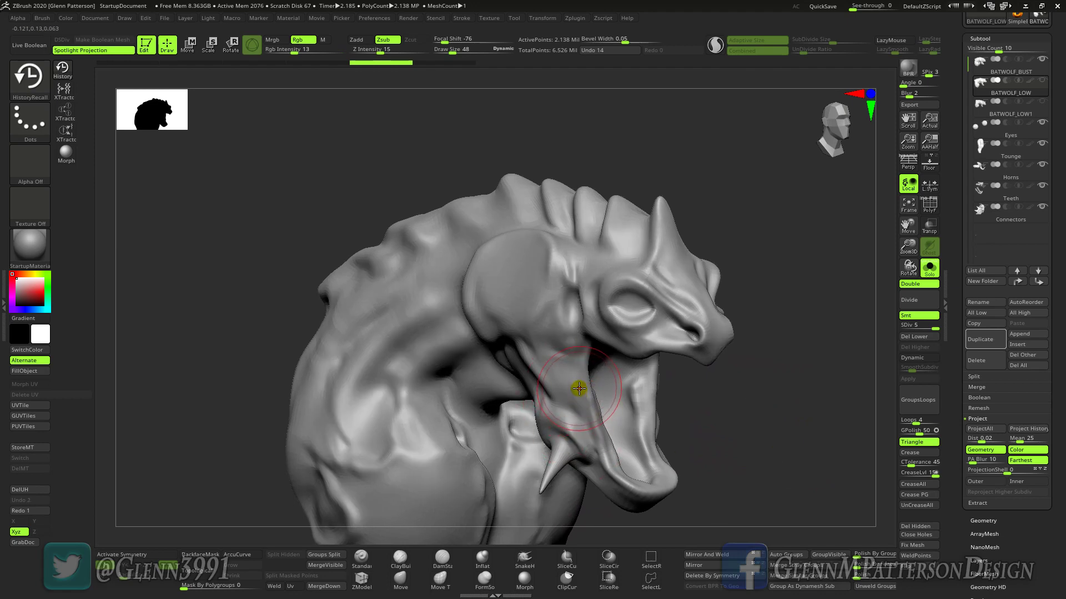
Try recalling detail on the outer jaw, examine its effect inside the mouth, and undo the stroke.
key(ctrl+shift+z)
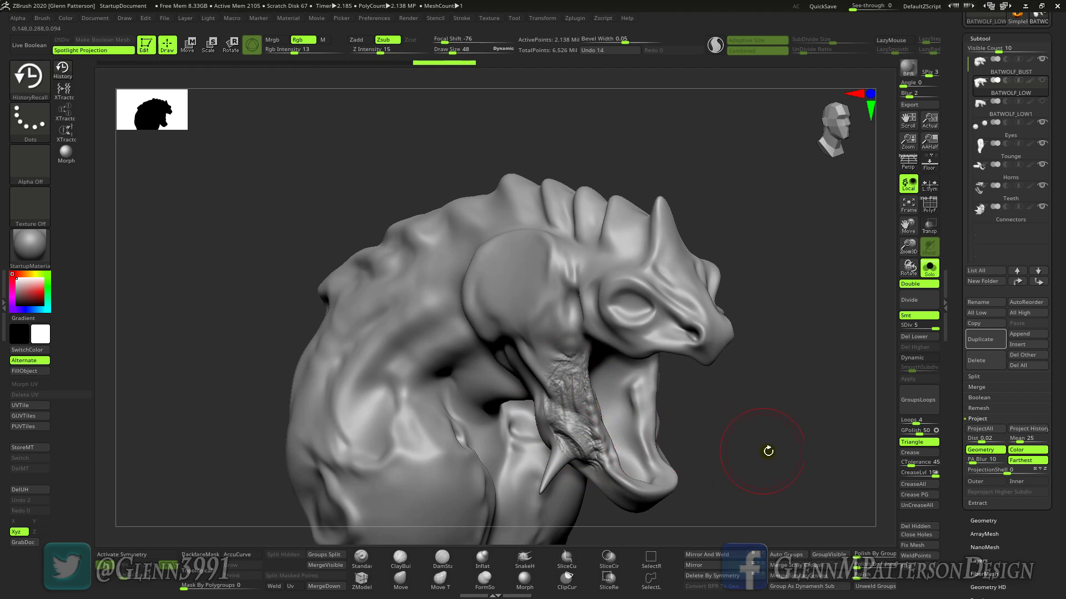
drag(770, 453, 690, 447)
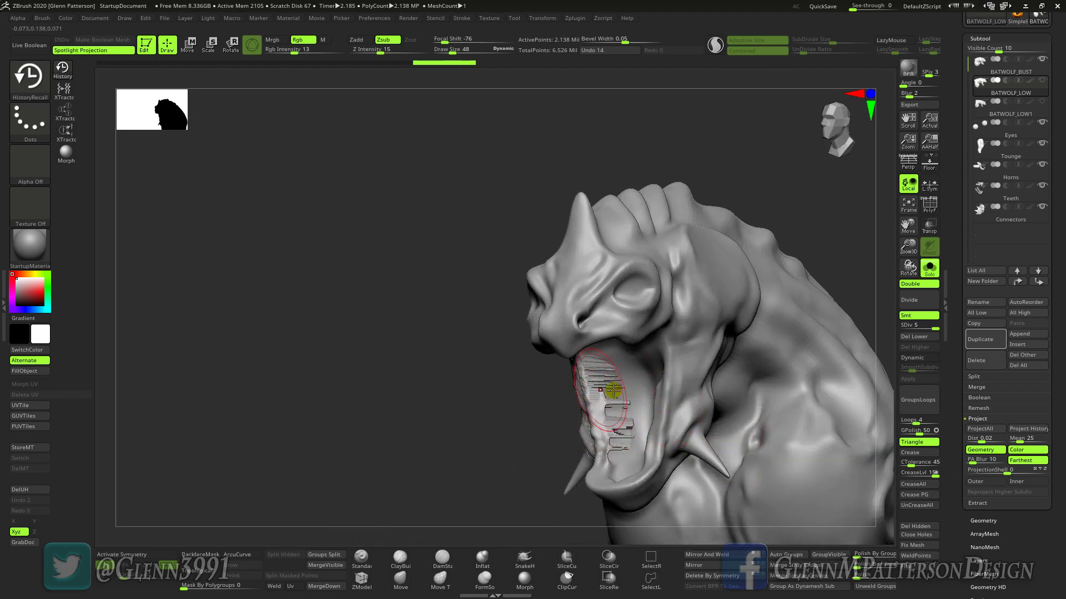
drag(588, 399, 646, 402)
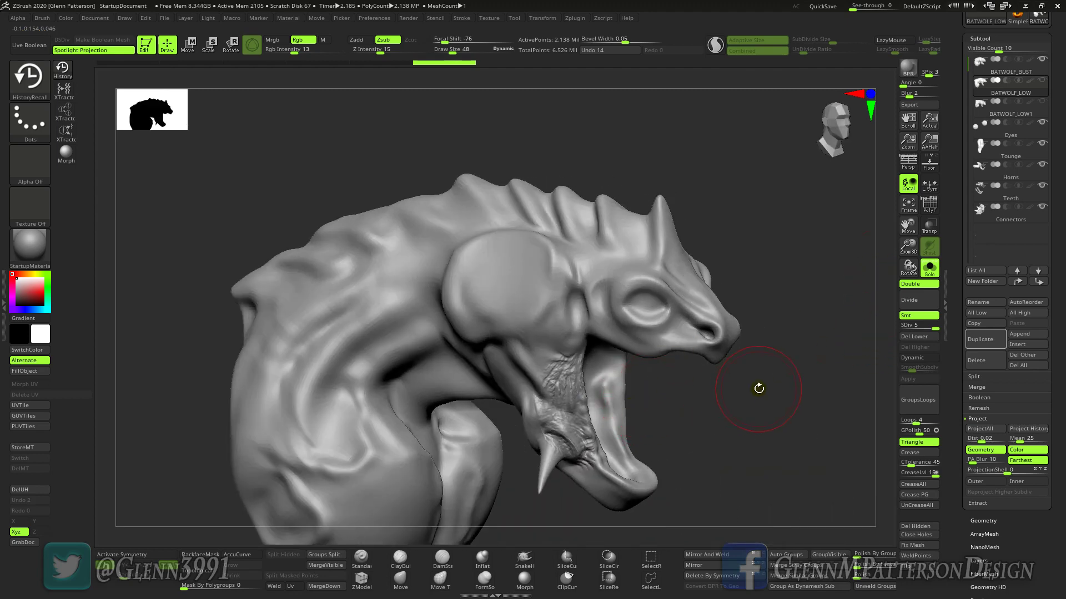
key(ctrl+z)
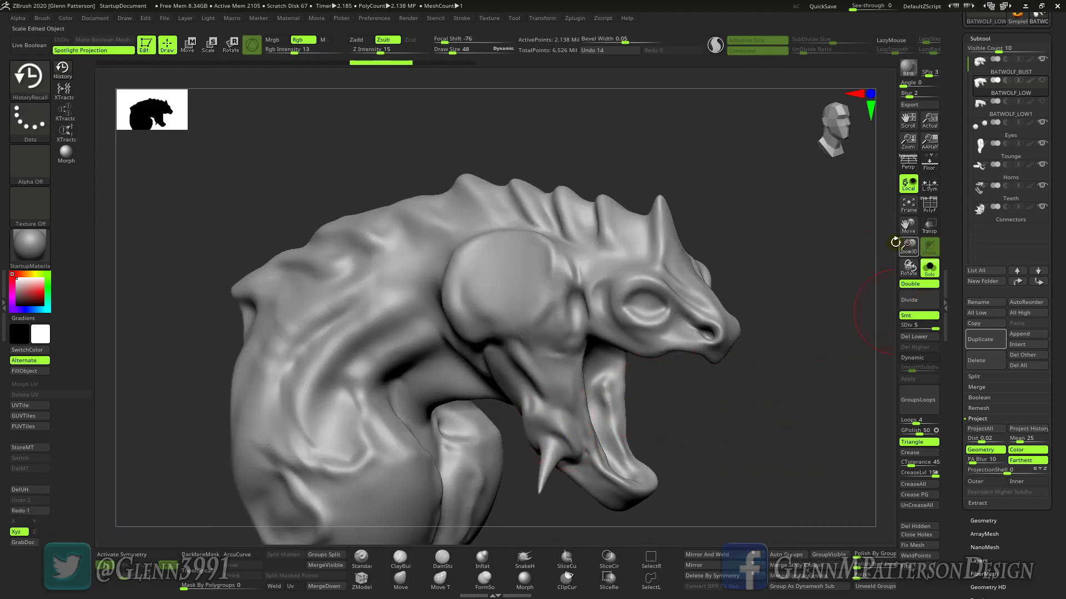
Store a morph target of the smooth bust and open the Morph Target settings.
drag(908, 226, 910, 206)
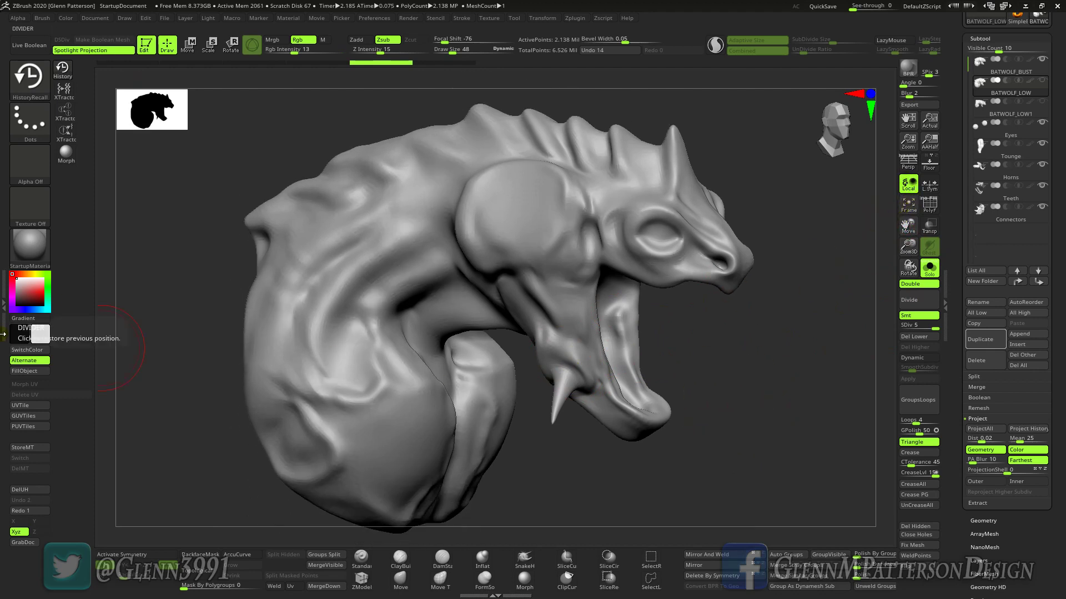
click(29, 448)
scroll(1062, 389, down, 5)
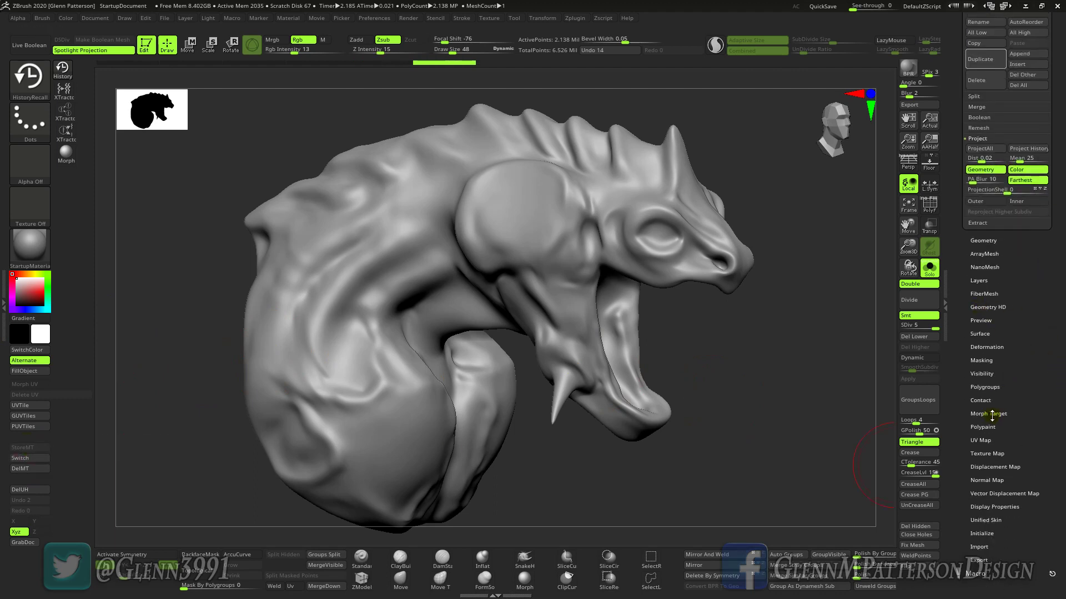
scroll(1060, 316, up, 10)
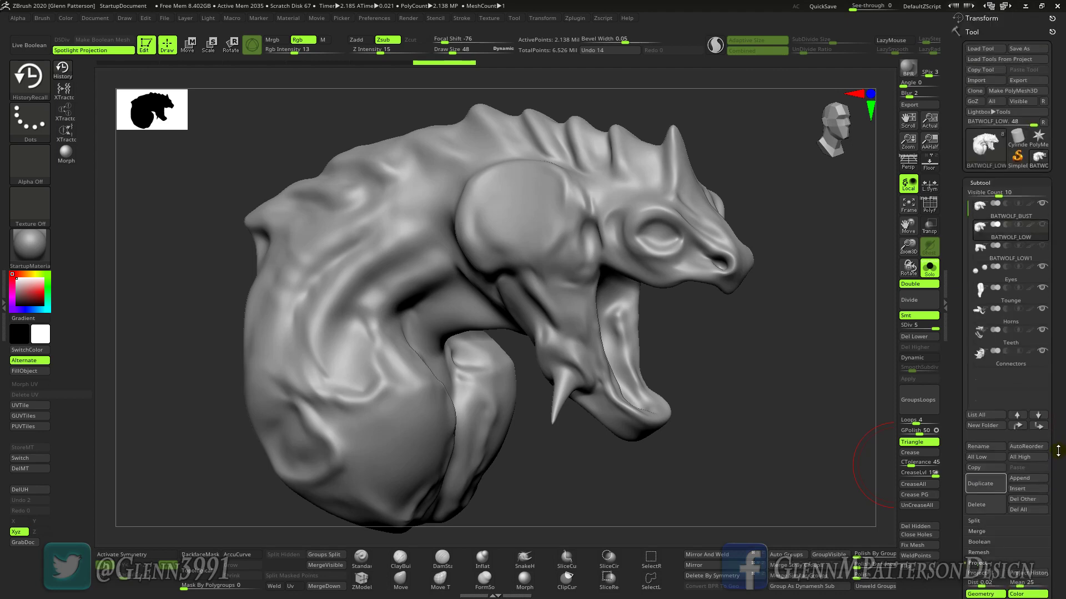
scroll(1058, 411, down, 10)
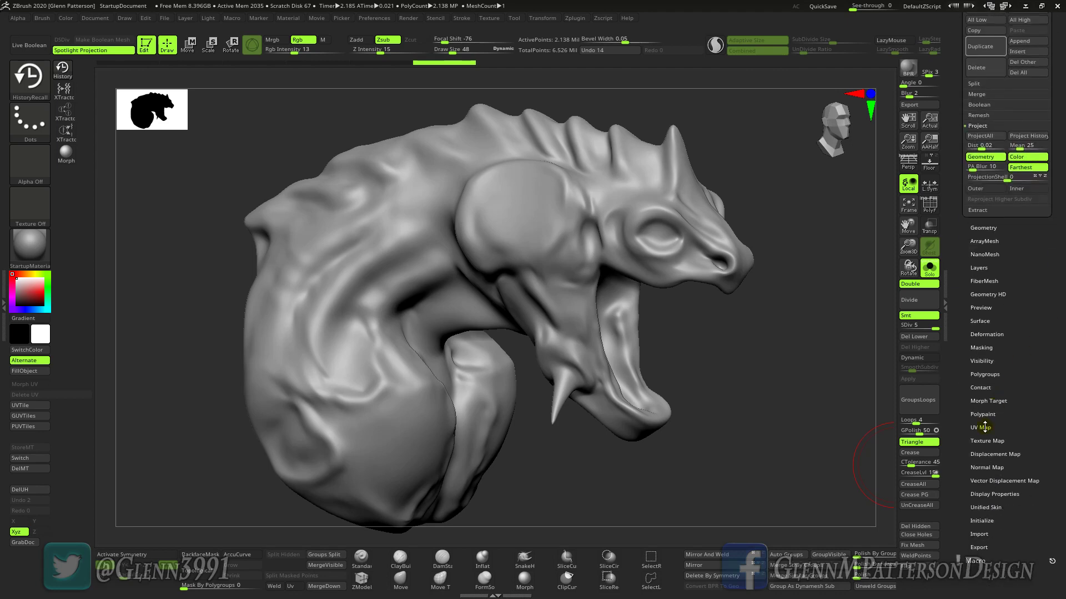
click(986, 400)
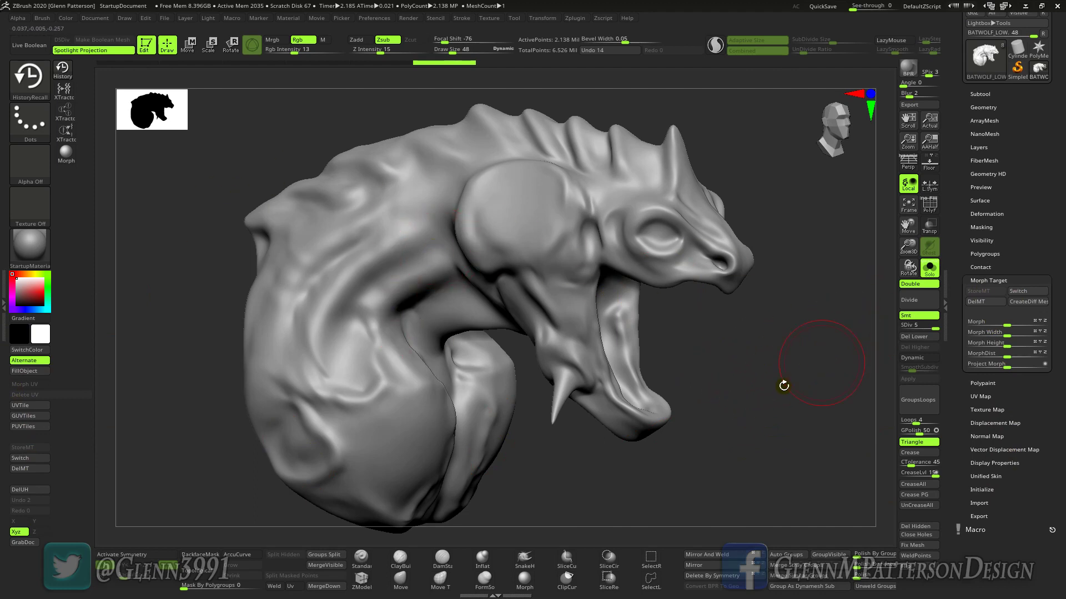
drag(775, 392, 777, 393)
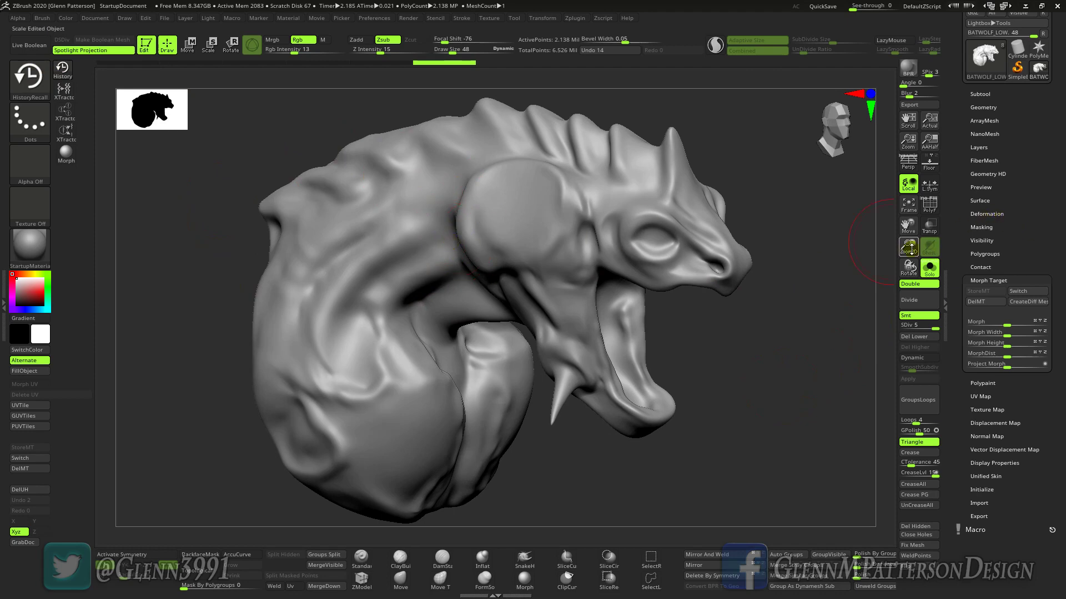
Paint recalled detail onto the side of the head and neck with HistoryRecall, and examine the stretching behind the head bulge.
mouse_move(904, 247)
mouse_down()
mouse_move(912, 219)
mouse_move(936, 300)
mouse_move(934, 338)
mouse_up()
mouse_move(529, 285)
mouse_down()
mouse_move(514, 265)
mouse_move(574, 238)
mouse_move(552, 369)
mouse_move(418, 285)
mouse_move(528, 207)
mouse_move(585, 326)
mouse_move(440, 333)
mouse_move(408, 229)
mouse_move(506, 162)
mouse_move(666, 218)
mouse_move(361, 178)
mouse_move(417, 320)
mouse_up()
mouse_move(500, 428)
mouse_down()
mouse_move(340, 368)
mouse_move(282, 373)
mouse_up()
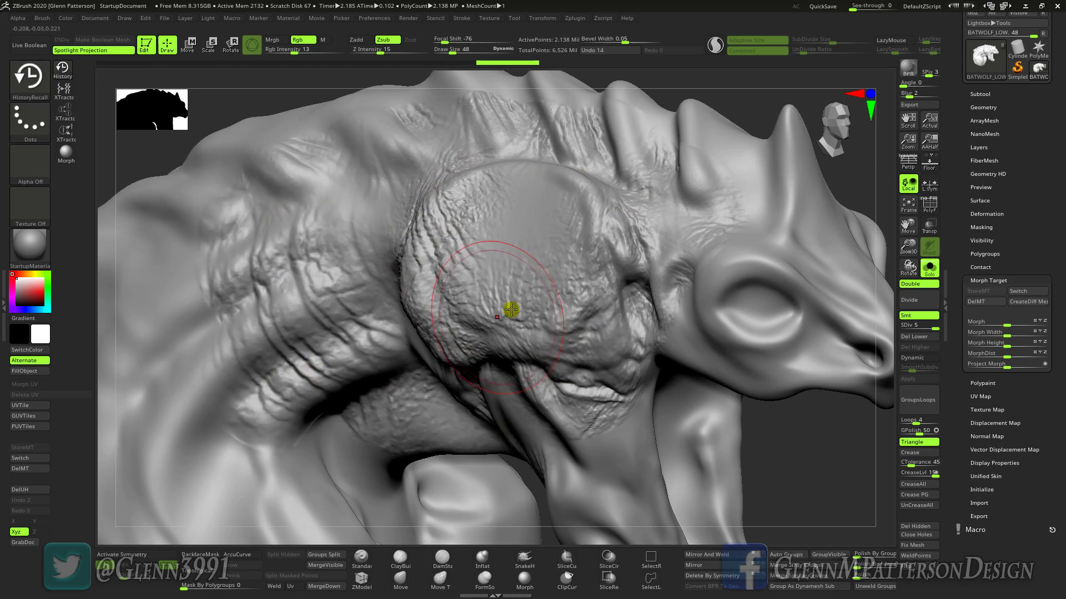
mouse_move(515, 273)
right_down()
mouse_move(536, 279)
mouse_move(500, 284)
right_up()
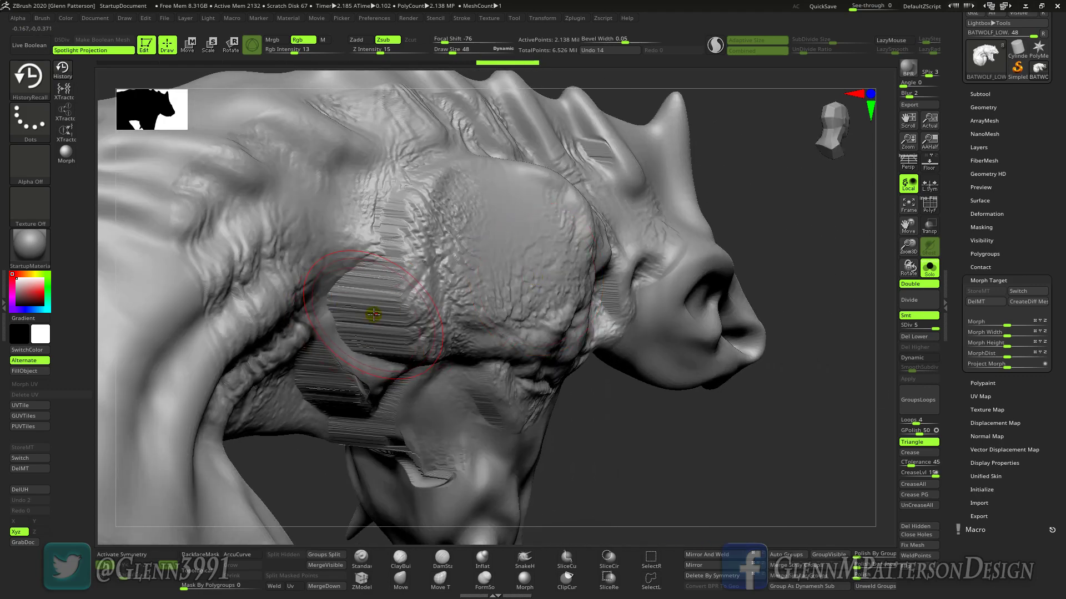
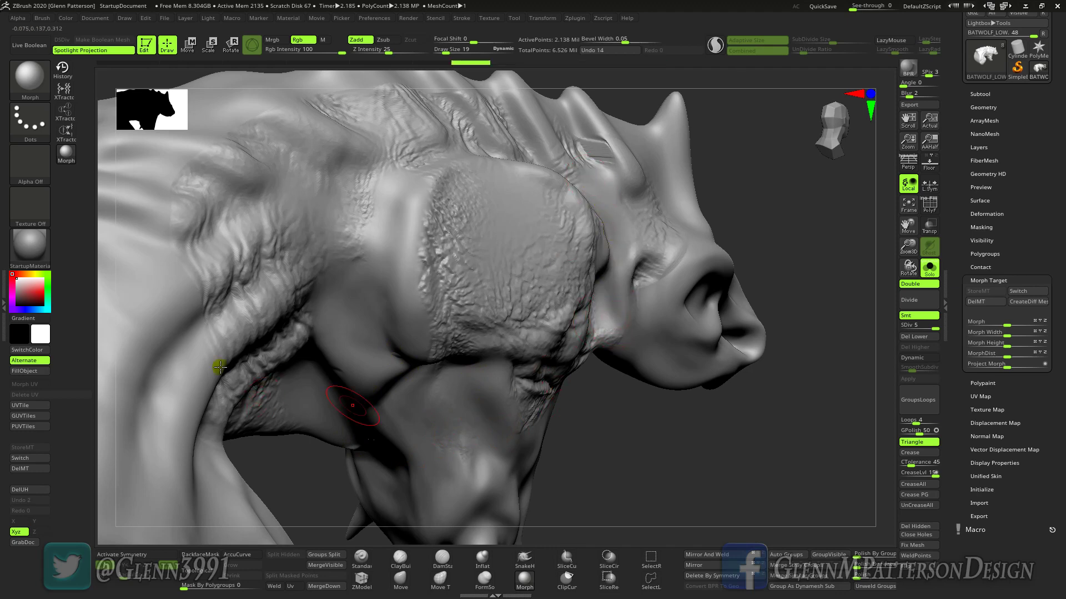
Recall detail along the rear edge of the head bulge and the adjoining neck with HistoryRecall at draw size 19.
click(62, 69)
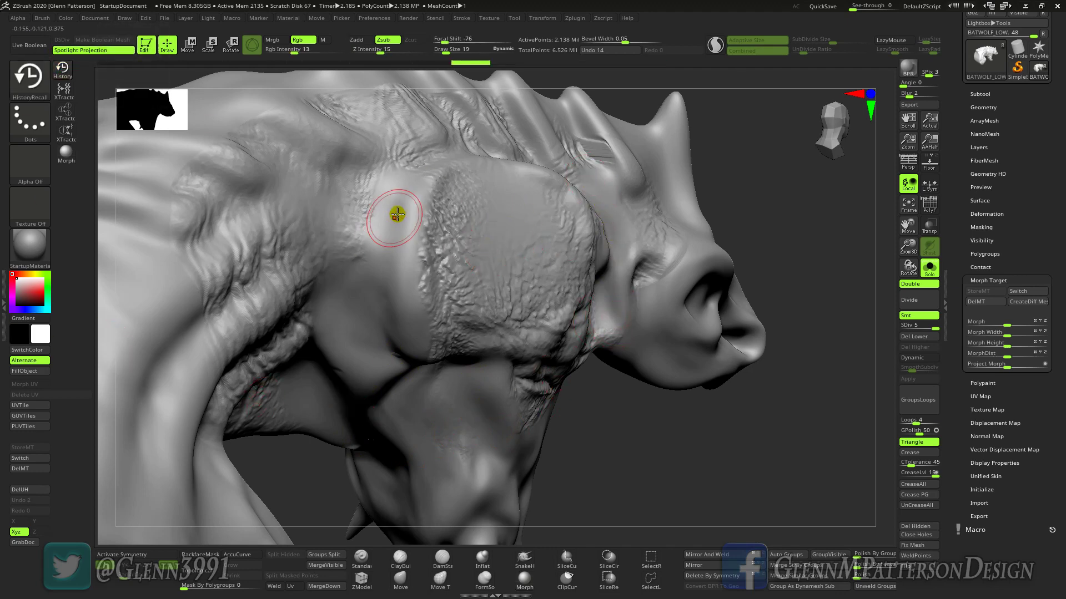
drag(415, 199, 406, 359)
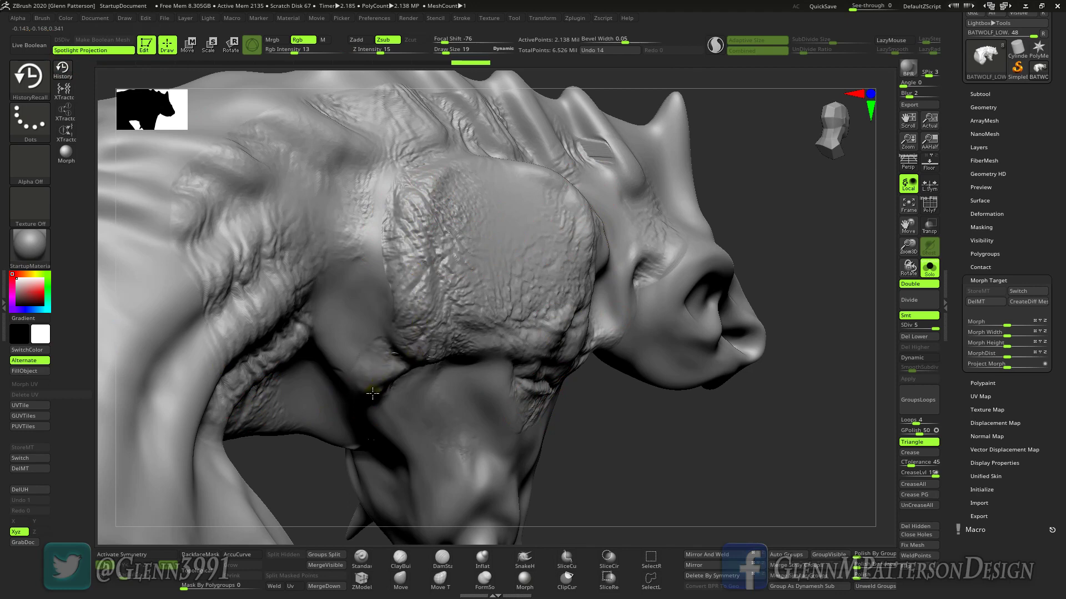
mouse_move(332, 352)
mouse_down()
mouse_move(374, 261)
mouse_move(371, 344)
mouse_move(385, 373)
mouse_up()
right_drag(415, 427, 435, 421)
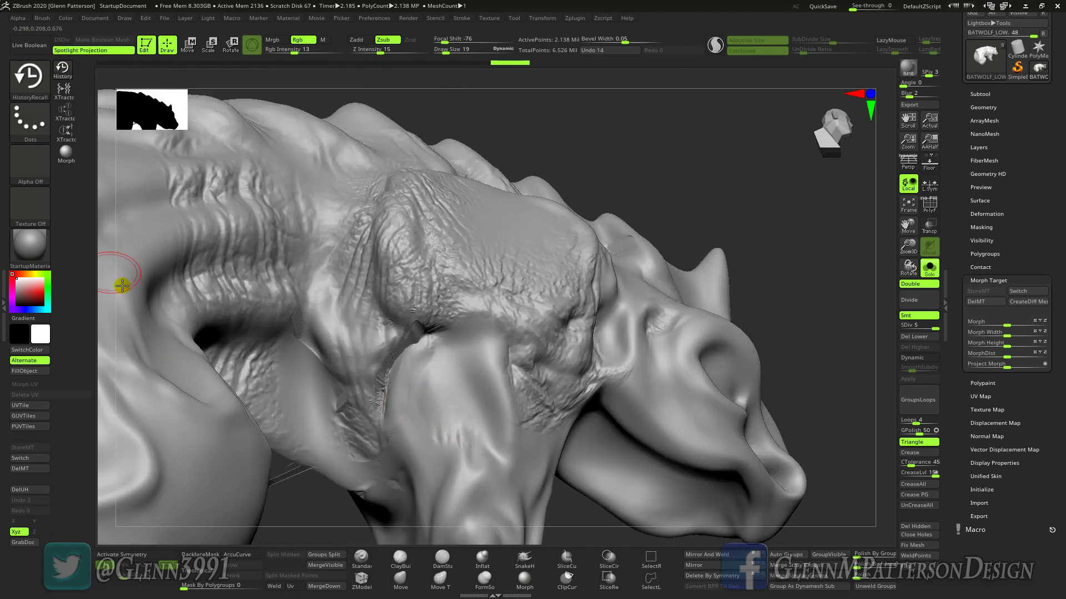
Smooth the distorted surface in the crease below the head bulge and examine it up close.
mouse_move(400, 355)
shift+mouse_down()
mouse_move(388, 352)
mouse_move(383, 387)
shift+mouse_up()
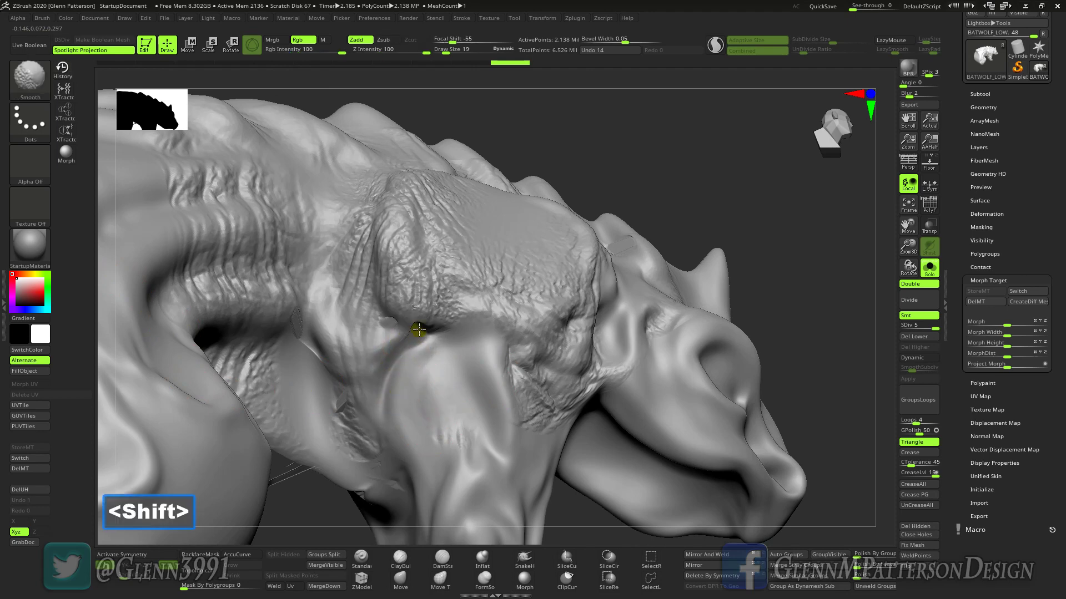
shift+drag(419, 330, 409, 364)
drag(908, 247, 900, 341)
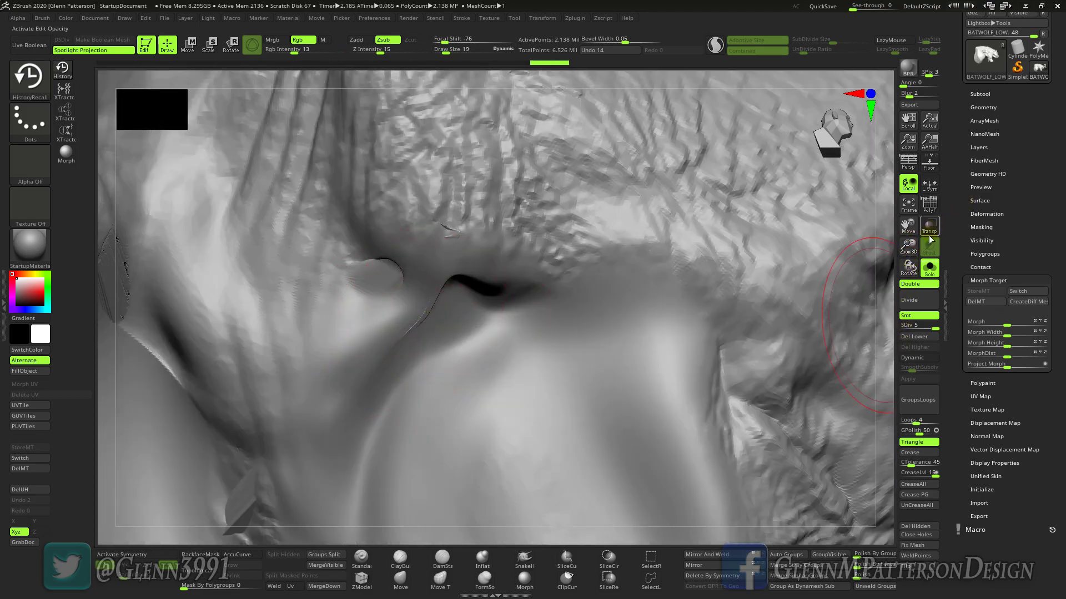
drag(908, 248, 905, 160)
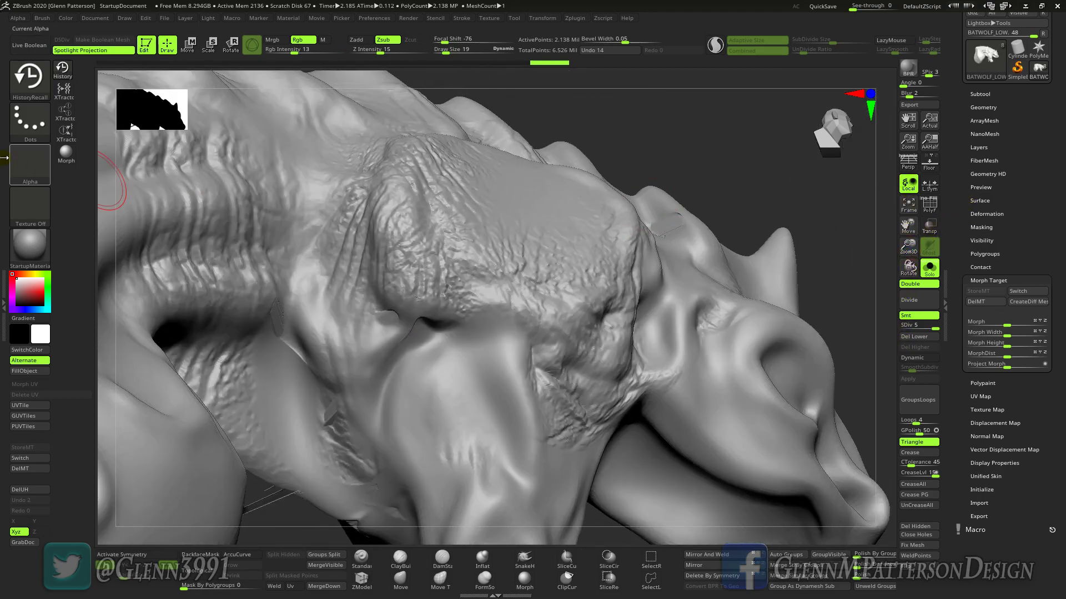
Restore the crease below the head bulge with the Morph brush and recall its detail again with HistoryRecall.
click(65, 153)
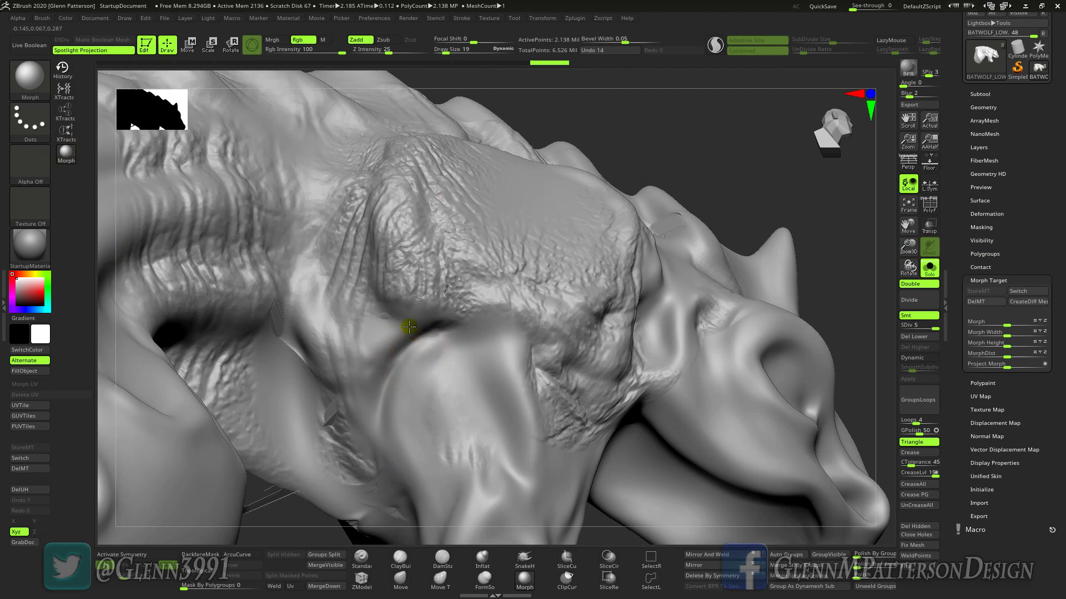
drag(389, 322, 435, 402)
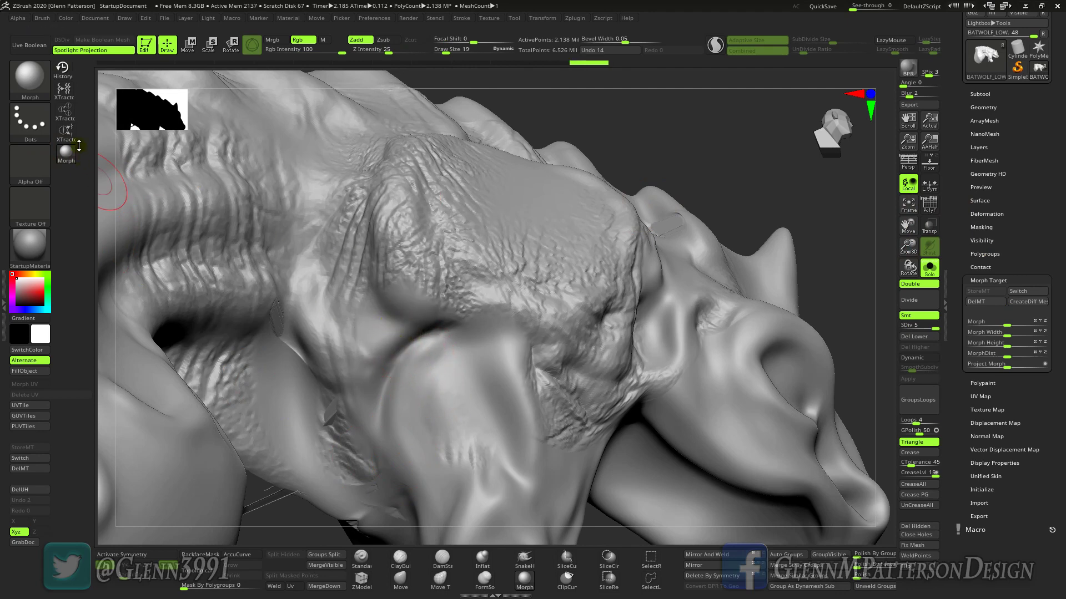
click(62, 69)
mouse_move(414, 328)
mouse_down()
mouse_move(372, 416)
mouse_move(423, 359)
mouse_move(380, 431)
mouse_move(348, 438)
mouse_up()
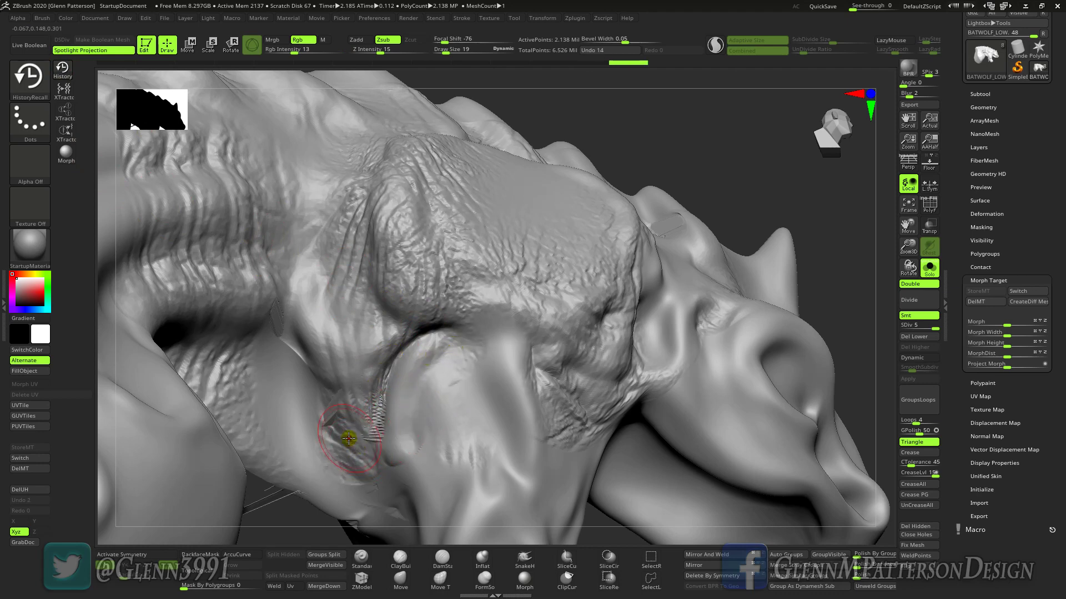
Erase the stretched artifacts on the throat behind the jaw with the Morph brush.
click(66, 153)
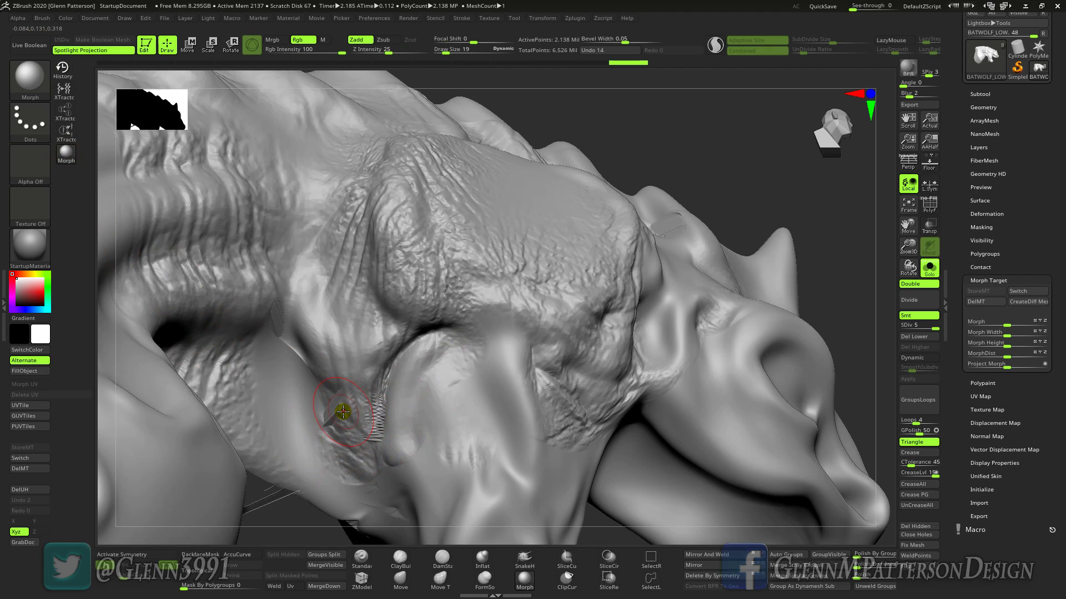
mouse_move(342, 411)
mouse_down()
mouse_move(385, 390)
mouse_move(354, 499)
mouse_up()
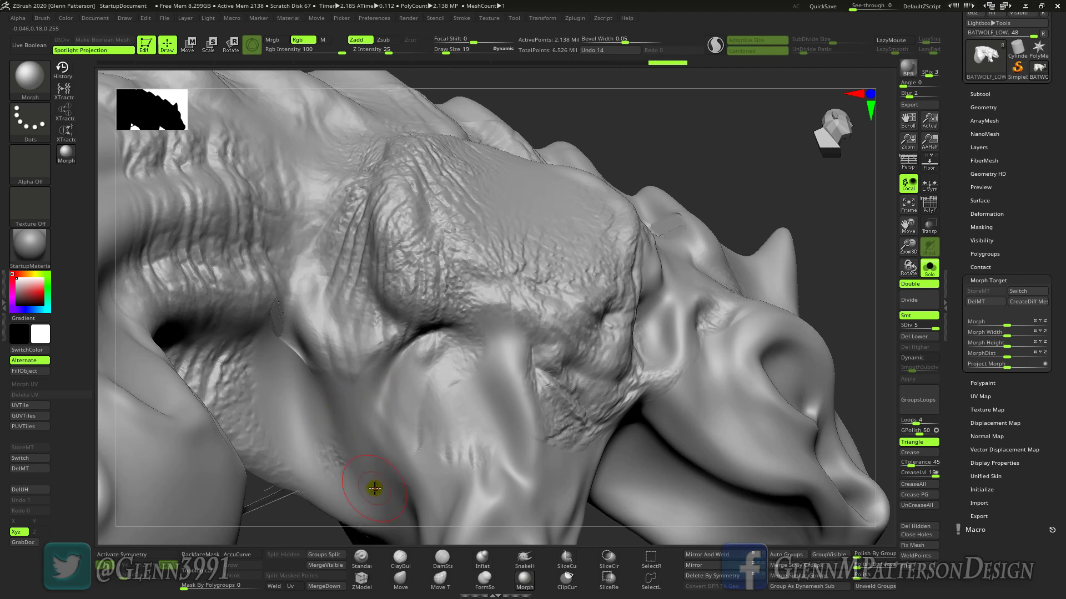
click(64, 77)
mouse_move(344, 388)
mouse_down()
mouse_move(400, 376)
mouse_move(390, 424)
mouse_move(354, 457)
mouse_move(274, 350)
mouse_move(315, 449)
mouse_move(357, 396)
mouse_up()
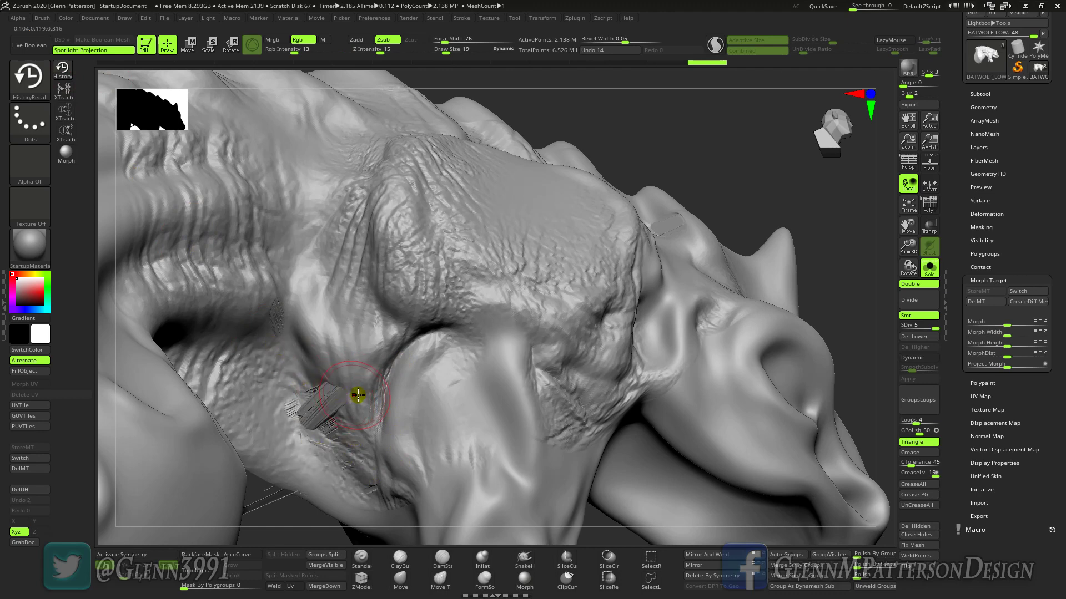
key(ctrl+z)
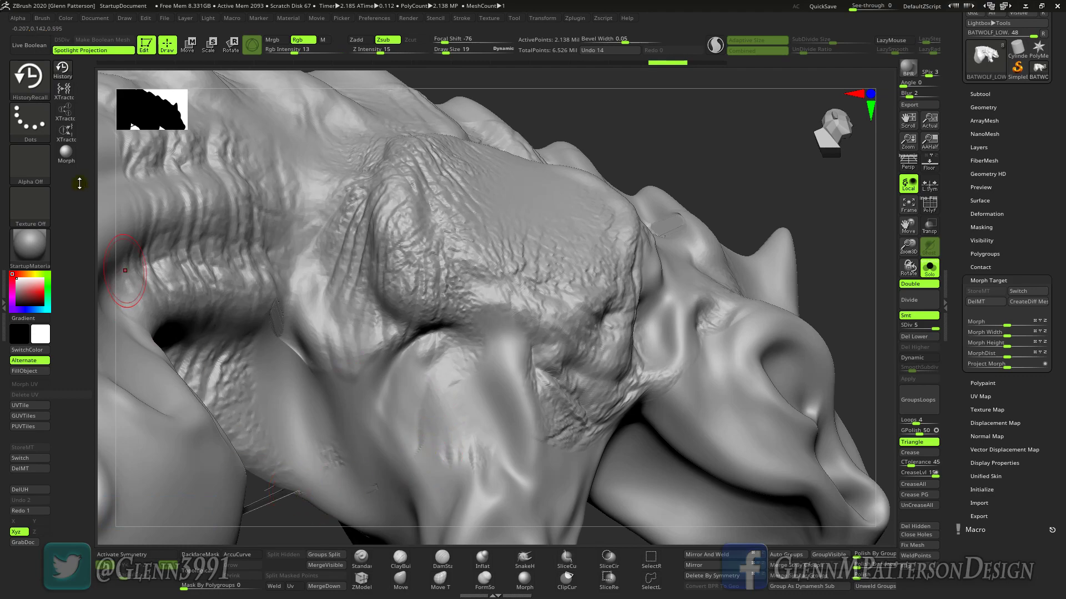
Use the Morph brush to erase stray stretched geometry along the underside of the throat.
click(67, 155)
drag(305, 486, 284, 494)
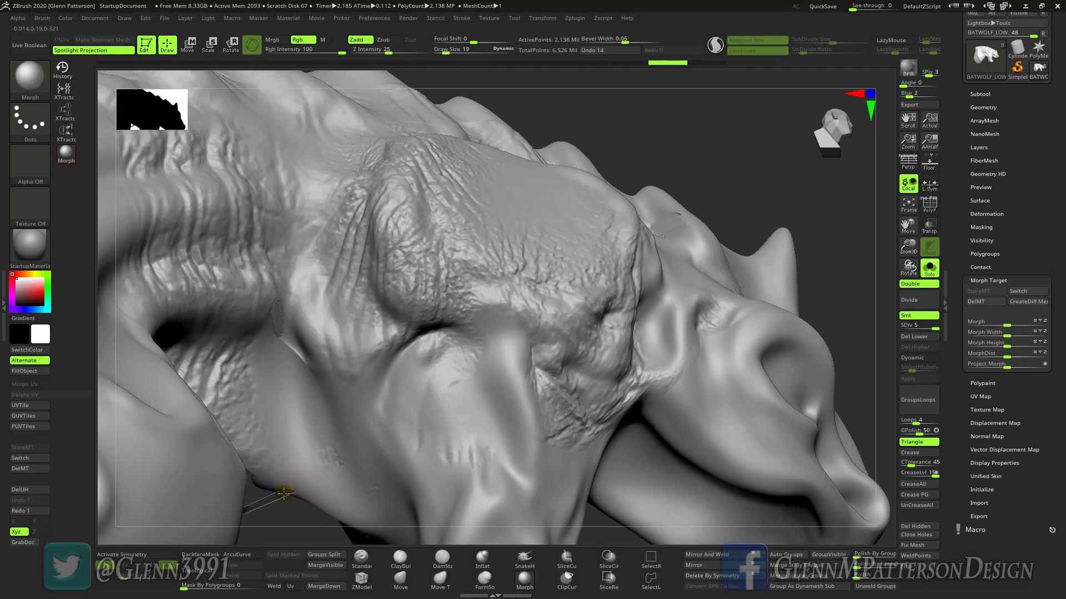
mouse_move(292, 498)
right_down()
mouse_move(276, 459)
mouse_move(281, 385)
mouse_move(276, 456)
right_up()
drag(907, 229, 975, 104)
mouse_move(474, 259)
mouse_down()
mouse_move(352, 231)
mouse_move(361, 238)
mouse_move(349, 281)
mouse_move(390, 285)
mouse_up()
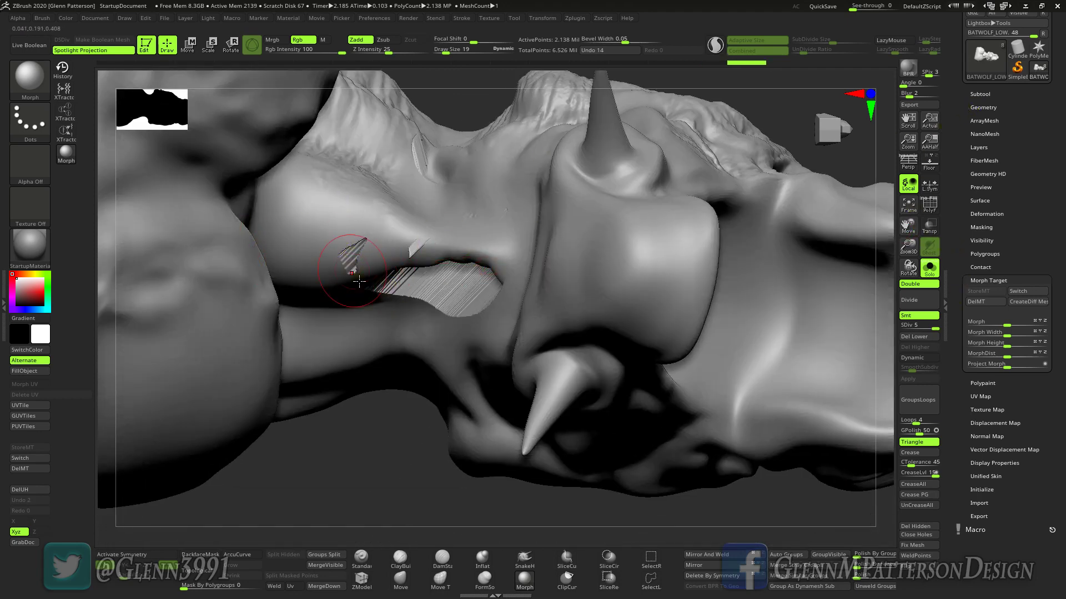
Set the Morph brush's draw size to 62 and erase the remaining artifacts on the underside of the throat.
mouse_move(417, 317)
right_down()
mouse_move(438, 288)
mouse_move(495, 279)
right_up()
key(space)
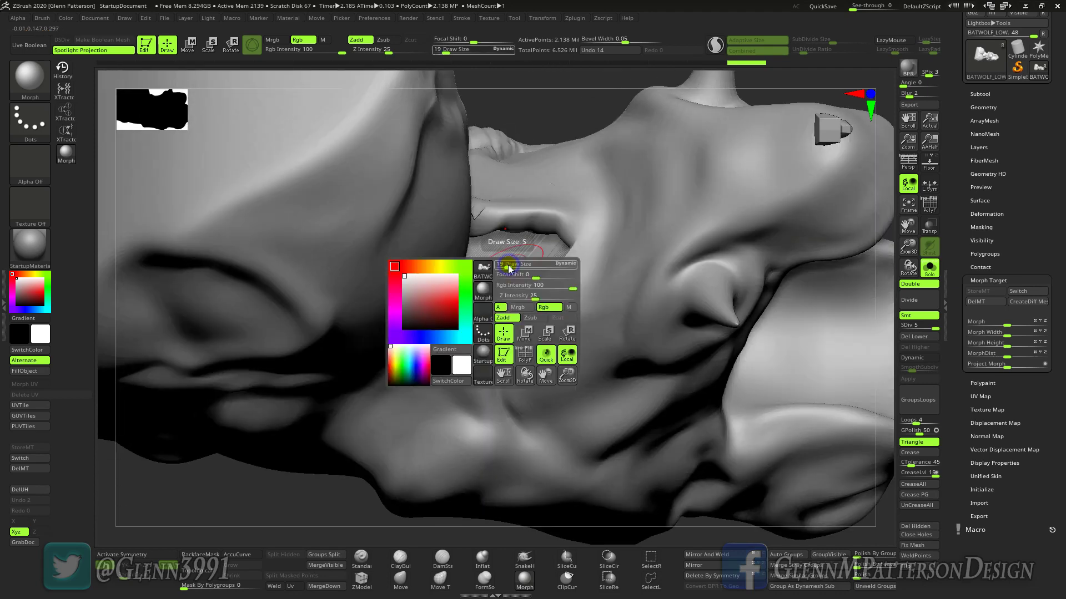
drag(507, 264, 516, 264)
right_drag(518, 275, 479, 244)
mouse_move(504, 269)
mouse_down()
mouse_move(488, 275)
mouse_move(506, 252)
mouse_move(595, 251)
mouse_up()
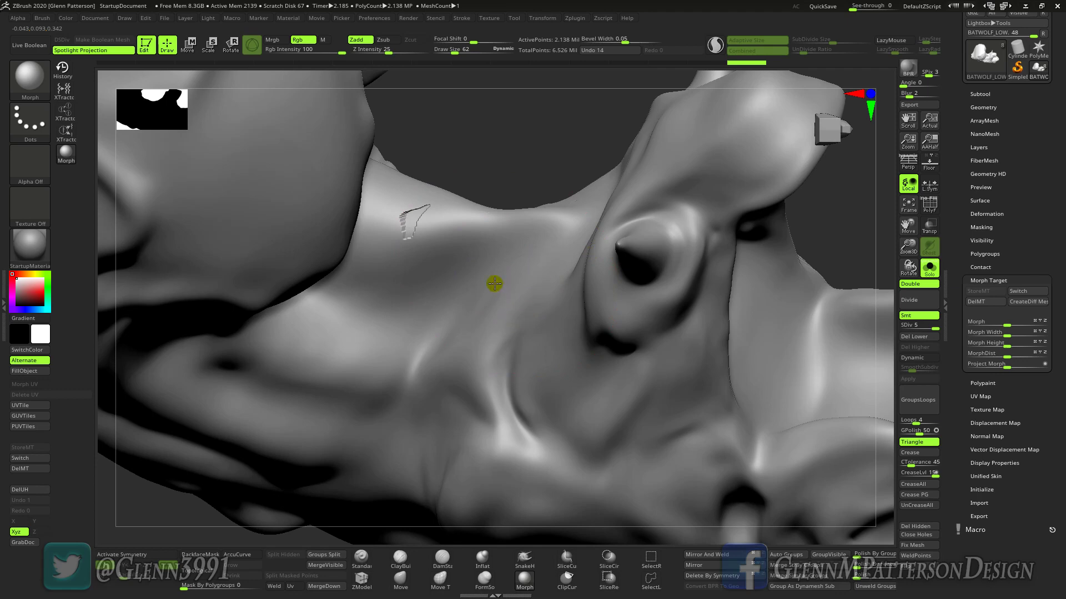
drag(404, 221, 396, 238)
Enable BackfaceMask and paint detail into the crease between the neck, head bulge and jaw with HistoryRecall.
mouse_move(364, 293)
right_down()
mouse_move(375, 381)
mouse_move(438, 428)
mouse_move(481, 409)
right_up()
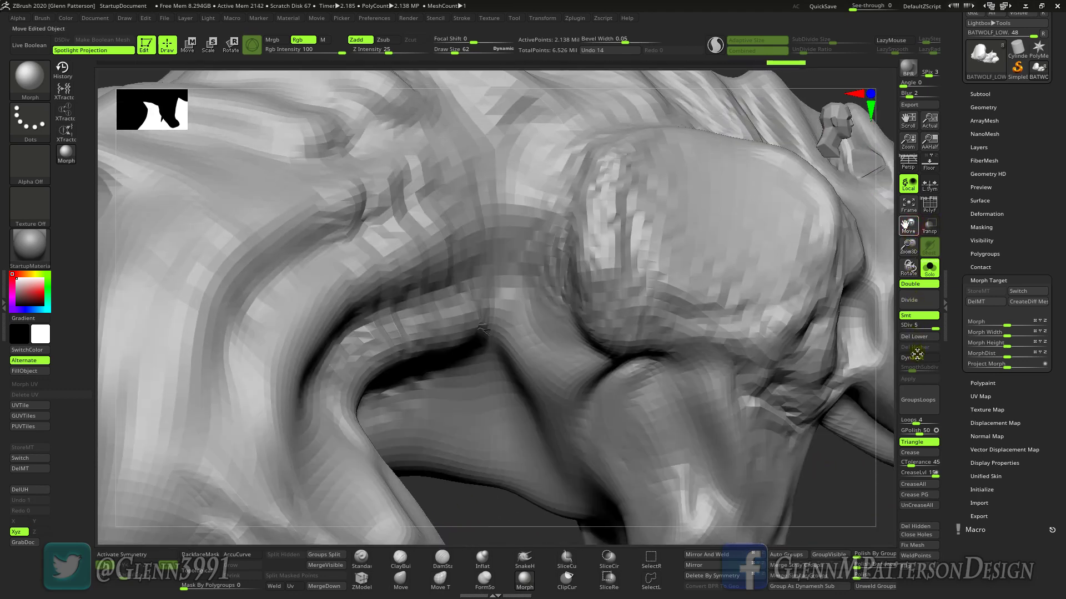
click(199, 556)
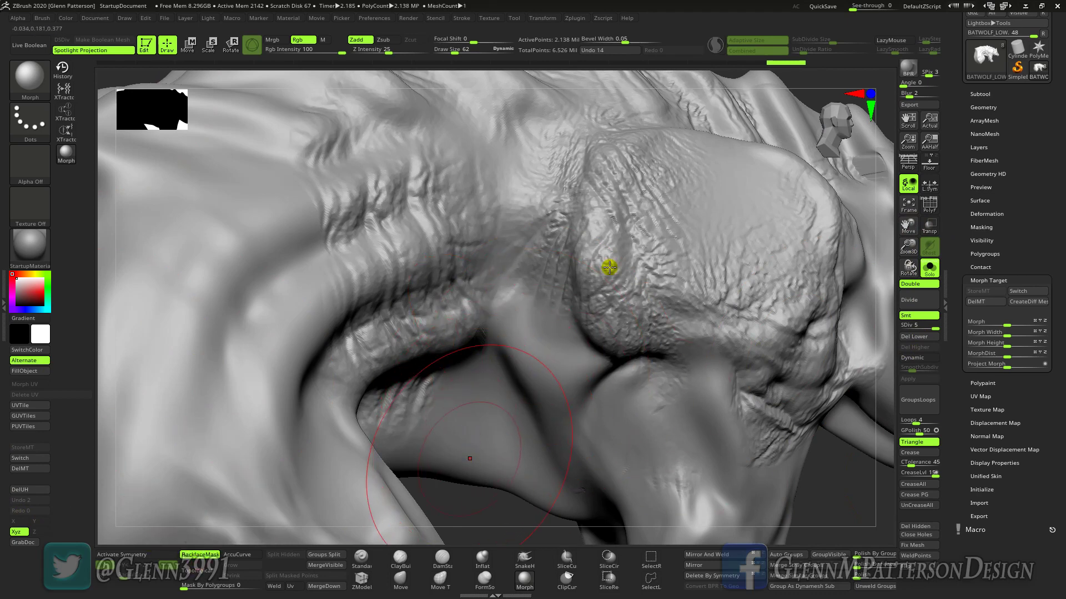
click(62, 70)
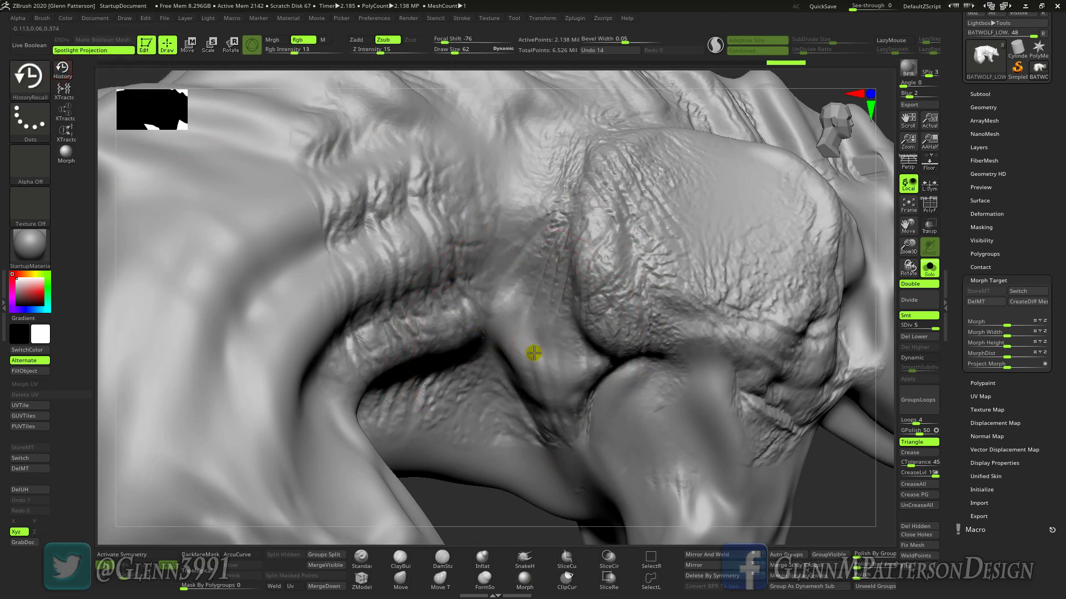
mouse_move(534, 353)
mouse_down()
mouse_move(662, 398)
mouse_move(602, 390)
mouse_up()
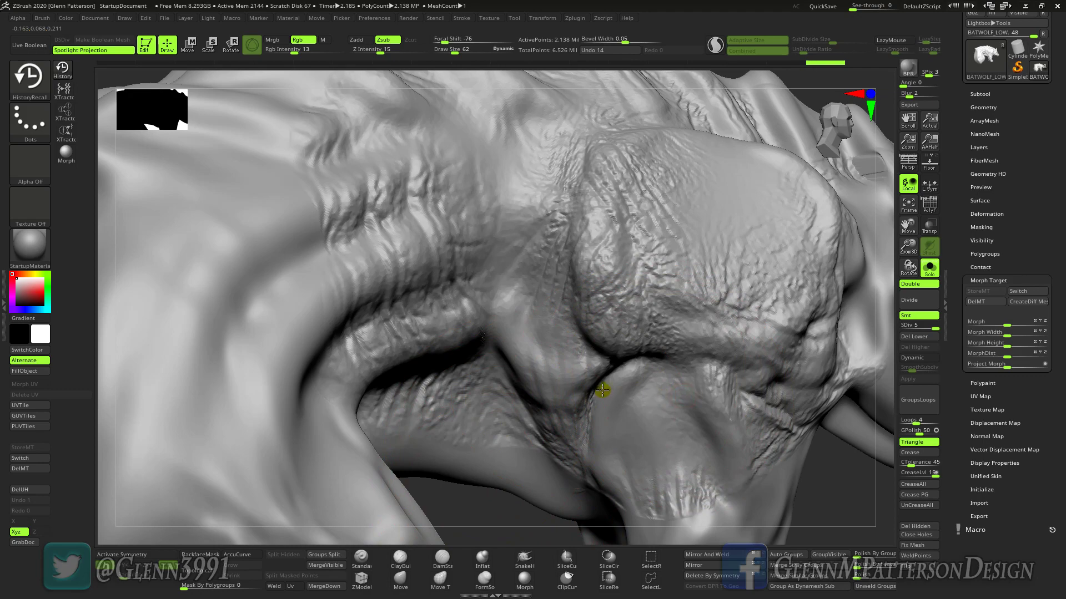
drag(481, 330, 496, 325)
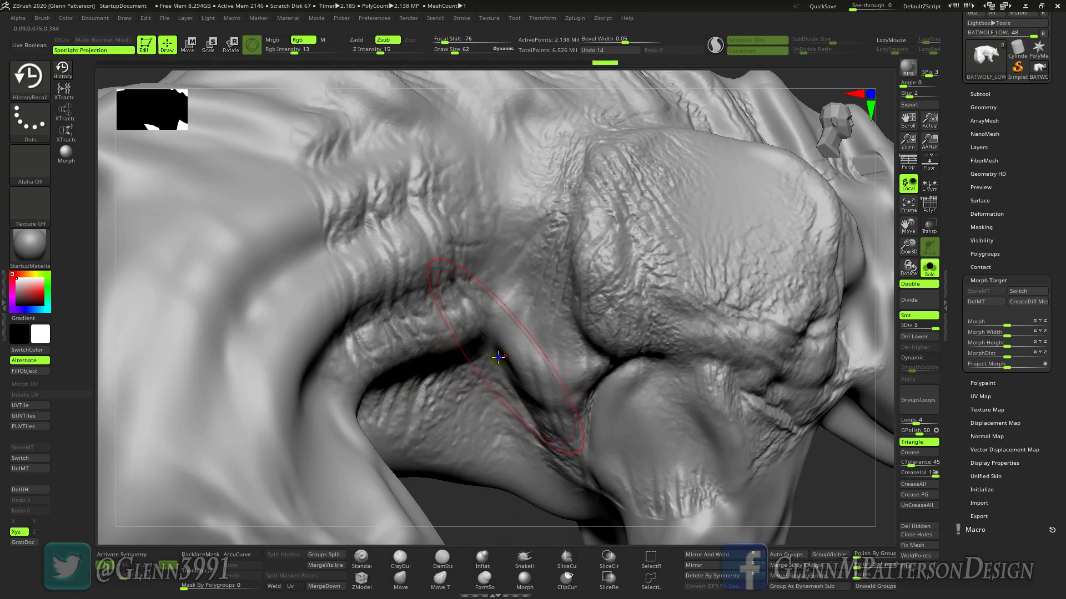
Switch to the Morph brush, turn BackfaceMask off and erase the stretched artifacts on the throat beneath the neck fold.
right_drag(496, 325, 414, 419)
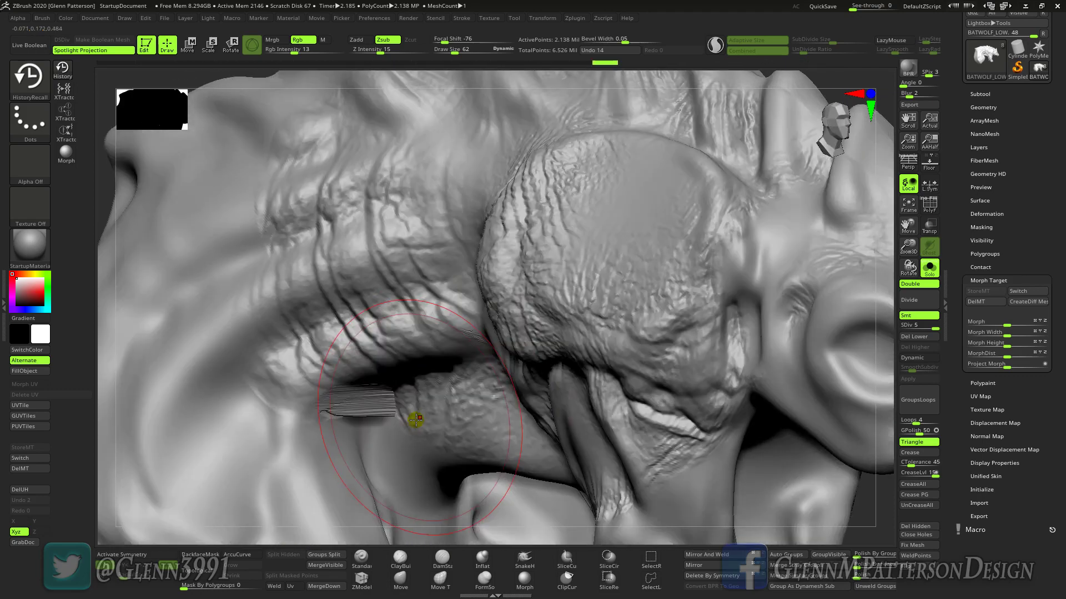
click(66, 153)
drag(357, 409, 345, 402)
right_drag(344, 402, 352, 400)
mouse_move(365, 399)
mouse_down()
mouse_move(337, 397)
mouse_move(362, 407)
mouse_up()
click(200, 555)
right_drag(343, 327, 361, 338)
drag(447, 324, 518, 398)
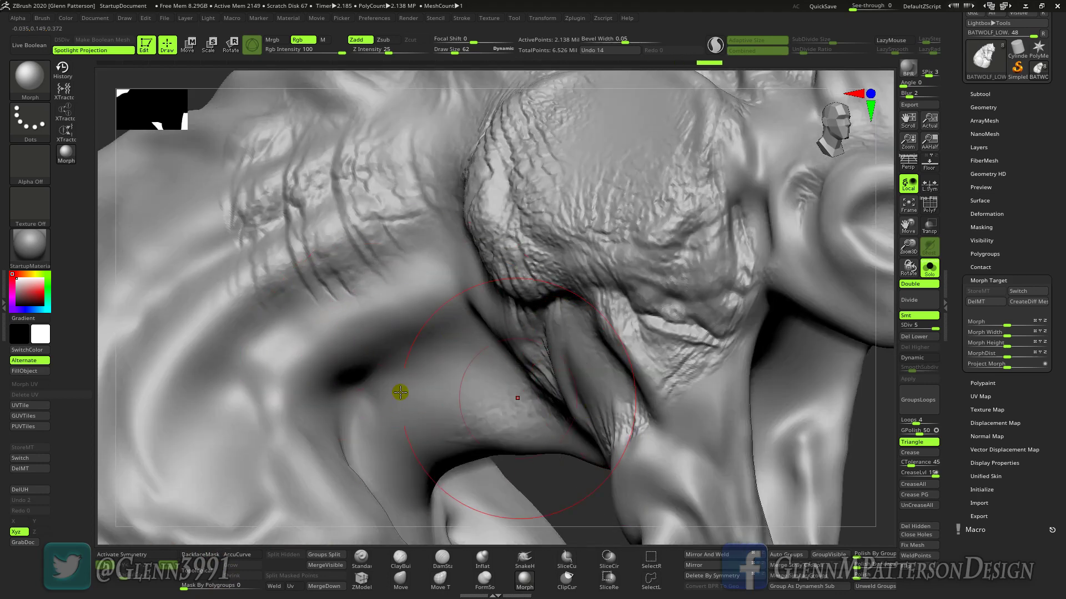
Frame the whole bust and select the BATWOLF_LOW1 subtool.
drag(912, 232, 904, 152)
right_drag(466, 324, 460, 362)
drag(460, 361, 676, 221)
click(979, 93)
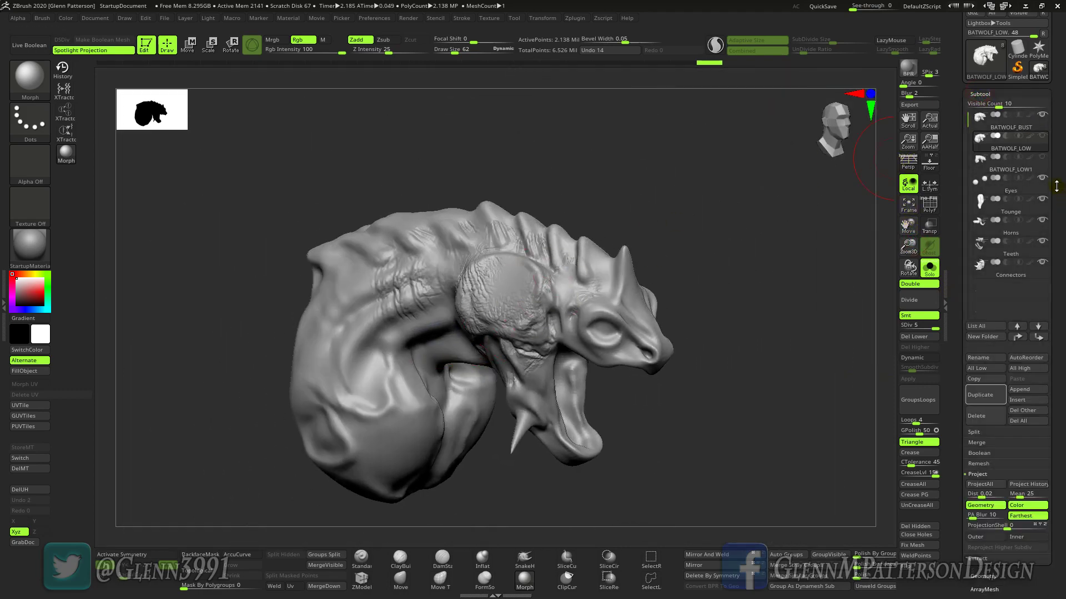
click(1041, 172)
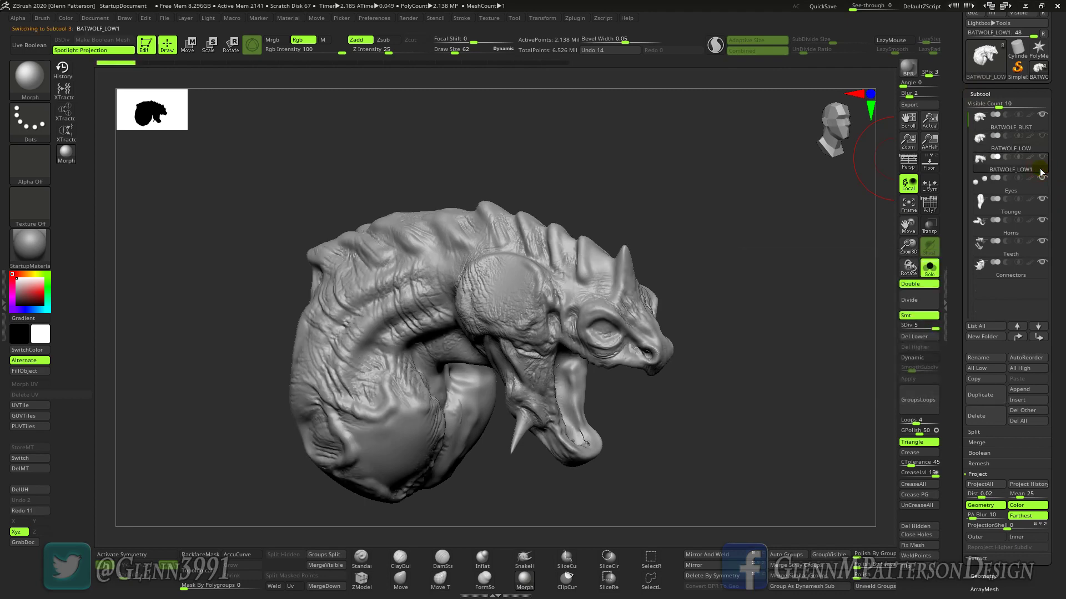
Inspect the projected detail of BATWOLF_LOW1 from the front, both sides and behind the neck.
mouse_move(578, 396)
right_down()
mouse_move(507, 384)
mouse_move(577, 350)
mouse_move(500, 355)
right_up()
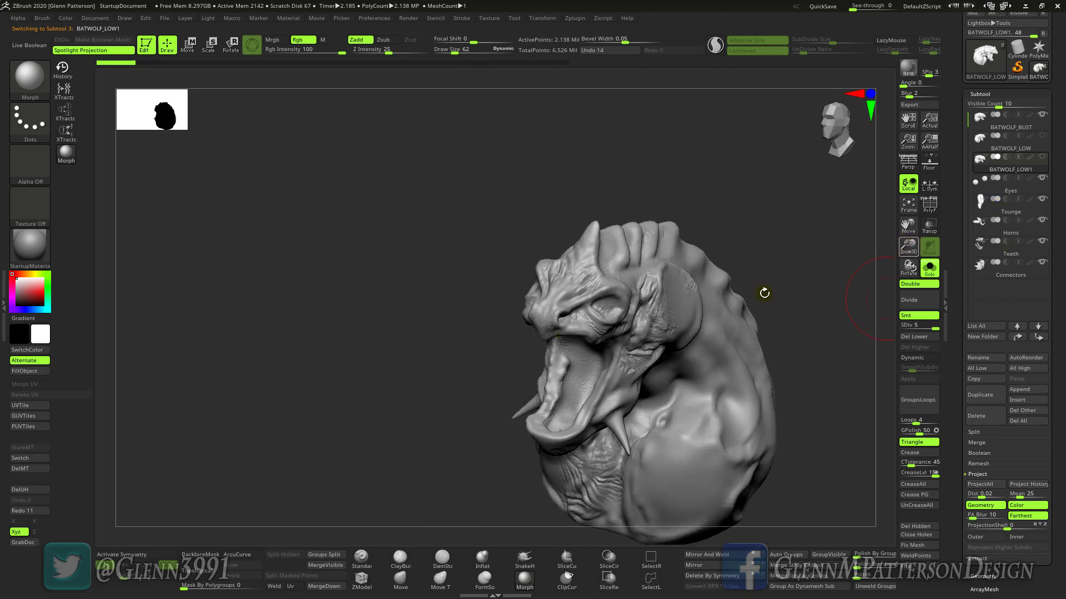
right_drag(764, 292, 655, 337)
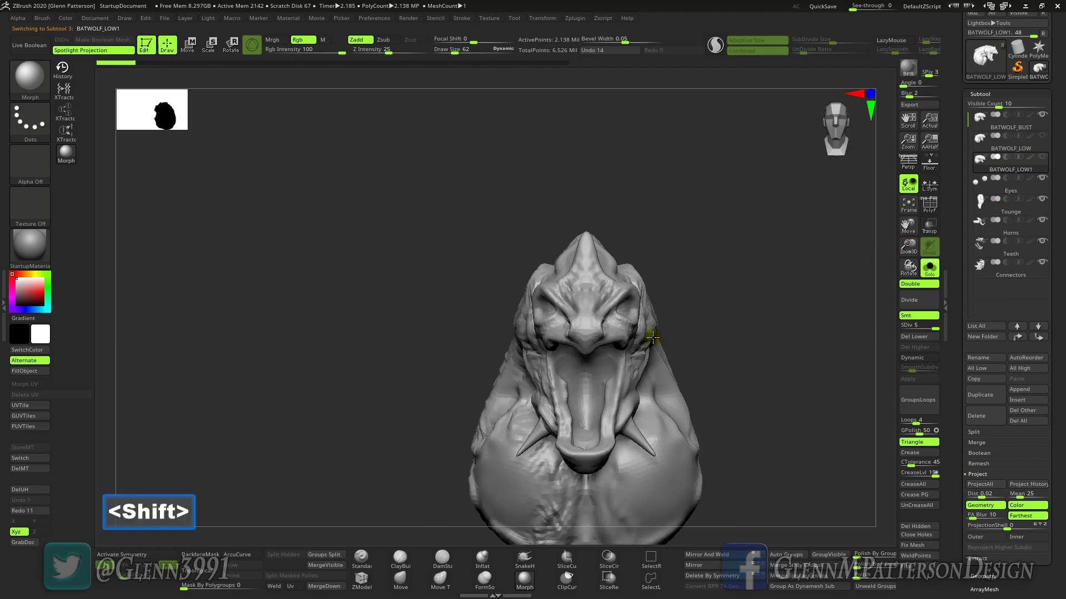
click(547, 63)
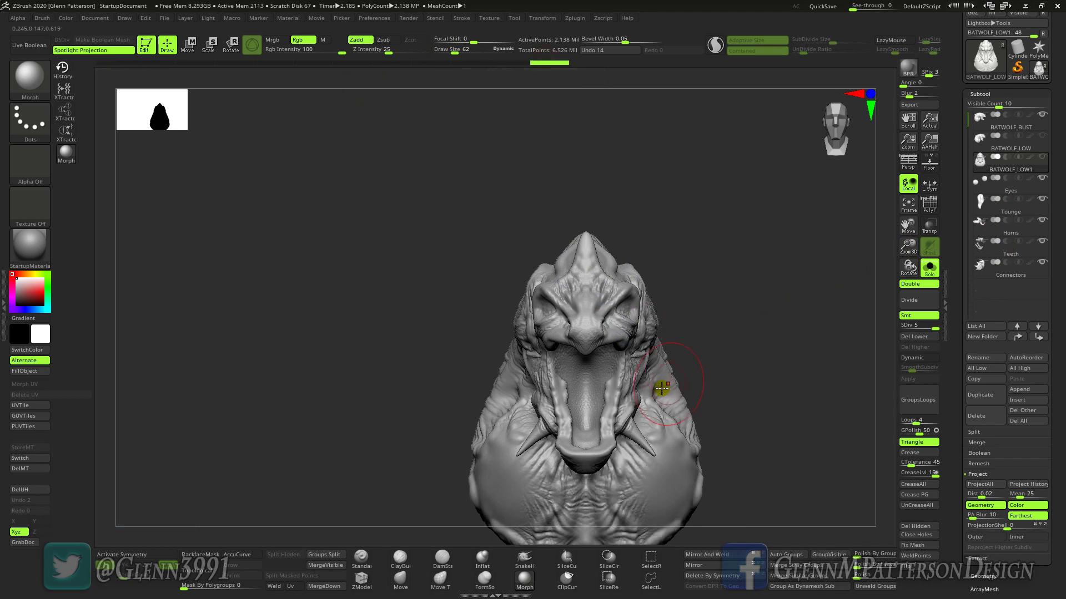
mouse_move(636, 392)
right_down()
mouse_move(577, 404)
mouse_move(597, 408)
right_up()
click(915, 210)
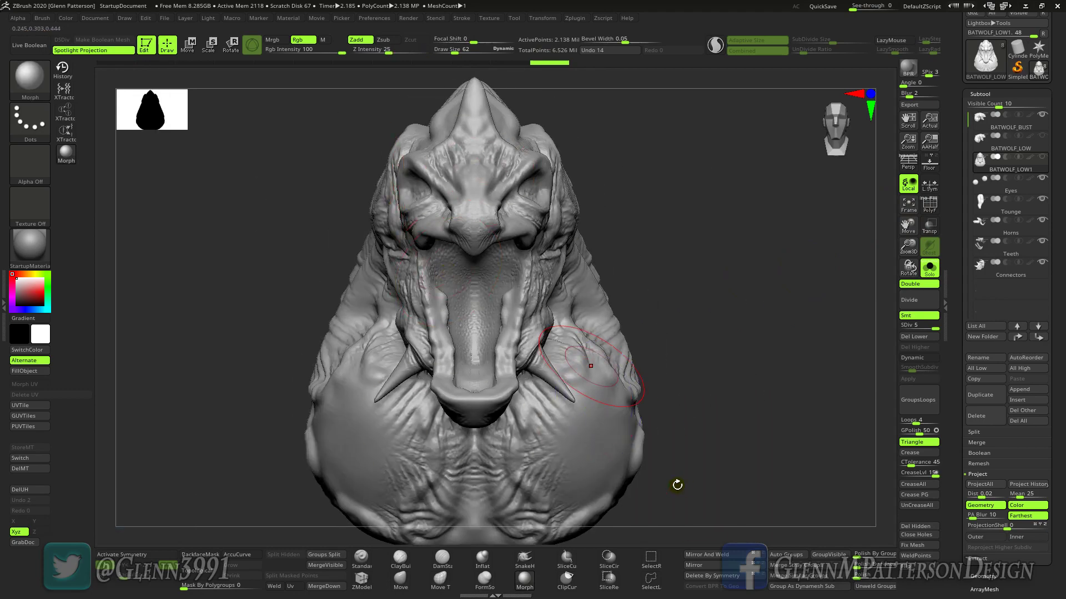
right_drag(586, 440, 611, 407)
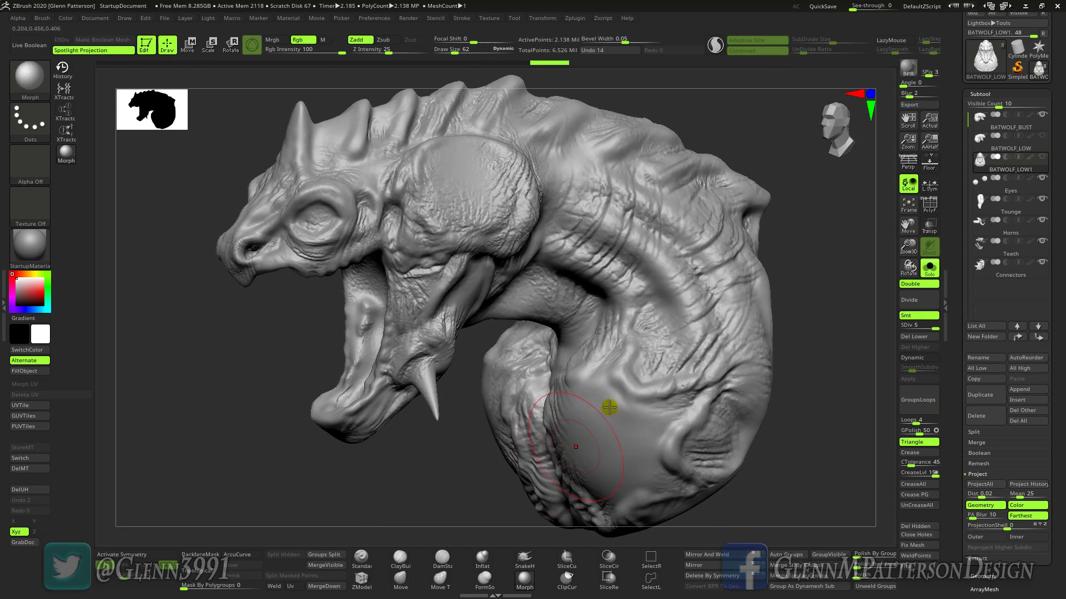
right_drag(648, 356, 459, 283)
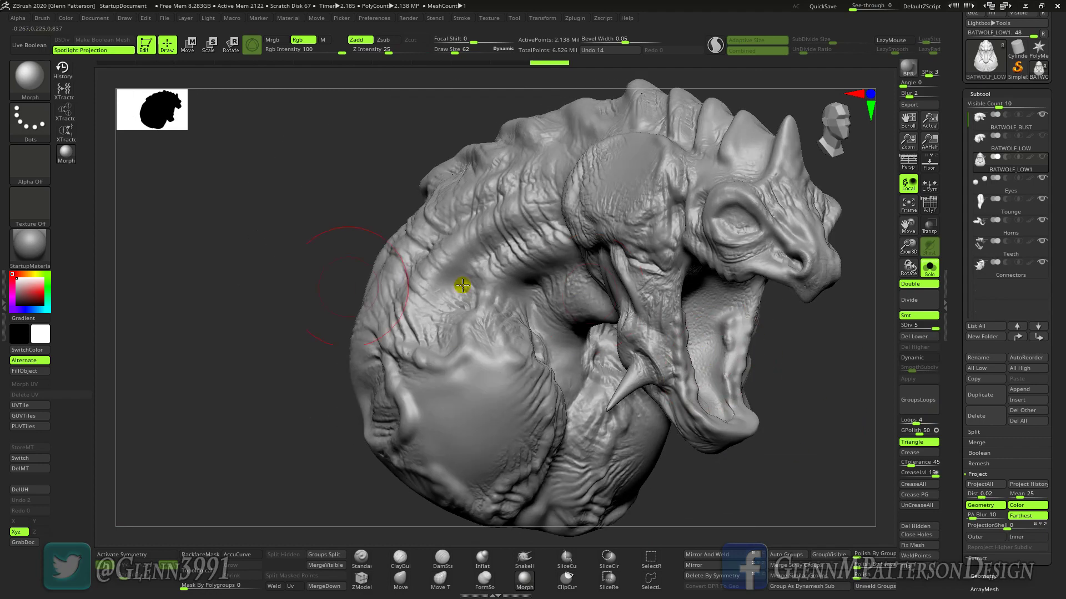
right_drag(486, 344, 542, 355)
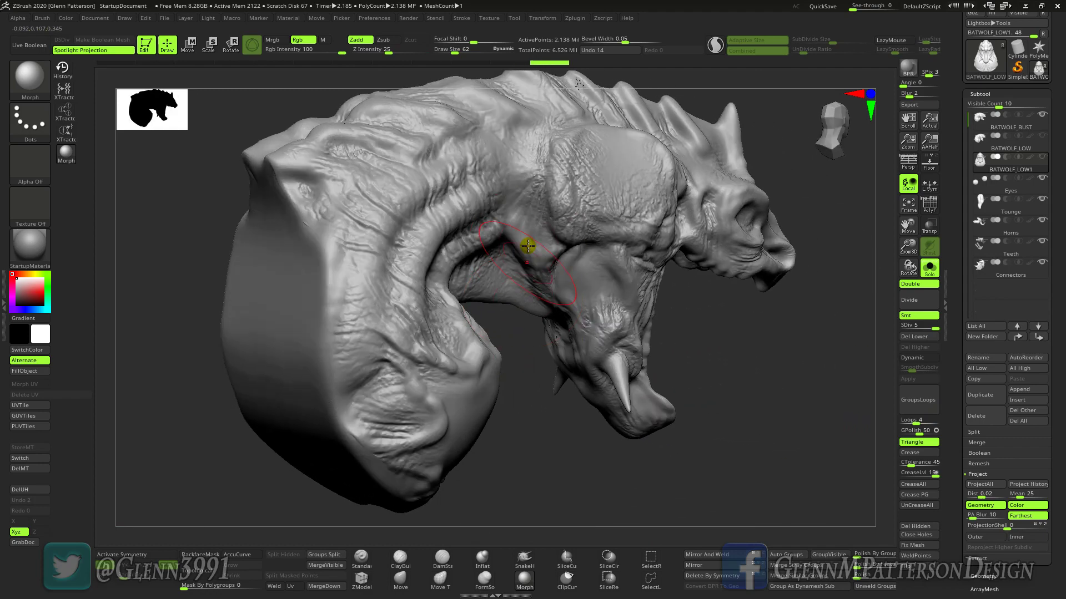
right_drag(527, 246, 471, 247)
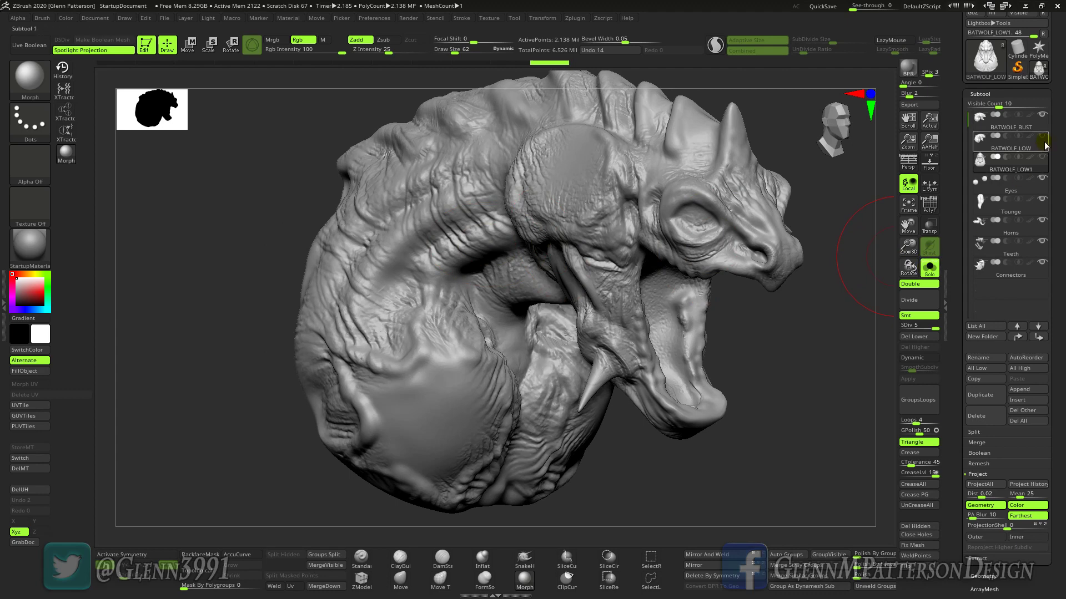
Move BATWOLF_LOW1 directly below BATWOLF_BUST in the subtool order and alternate between the two to compare their detail.
mouse_move(1044, 161)
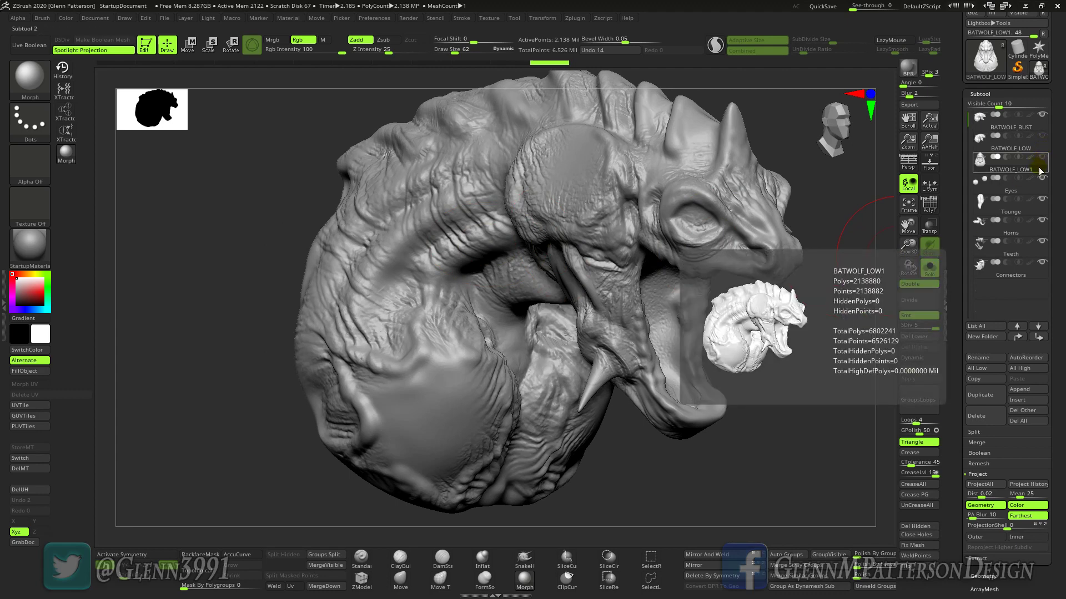
drag(1039, 170, 1038, 141)
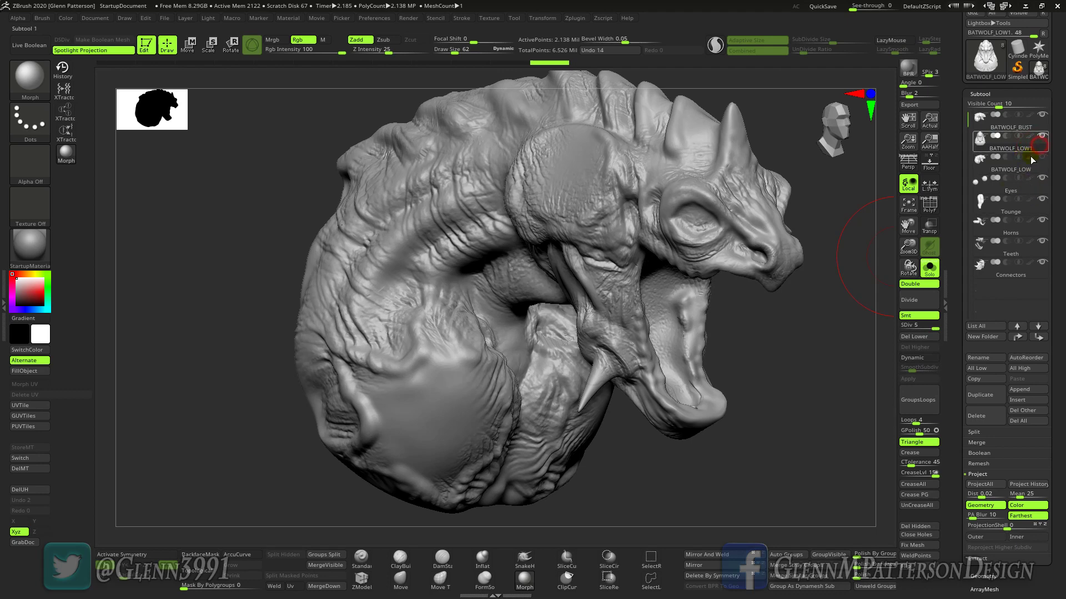
key(Up)
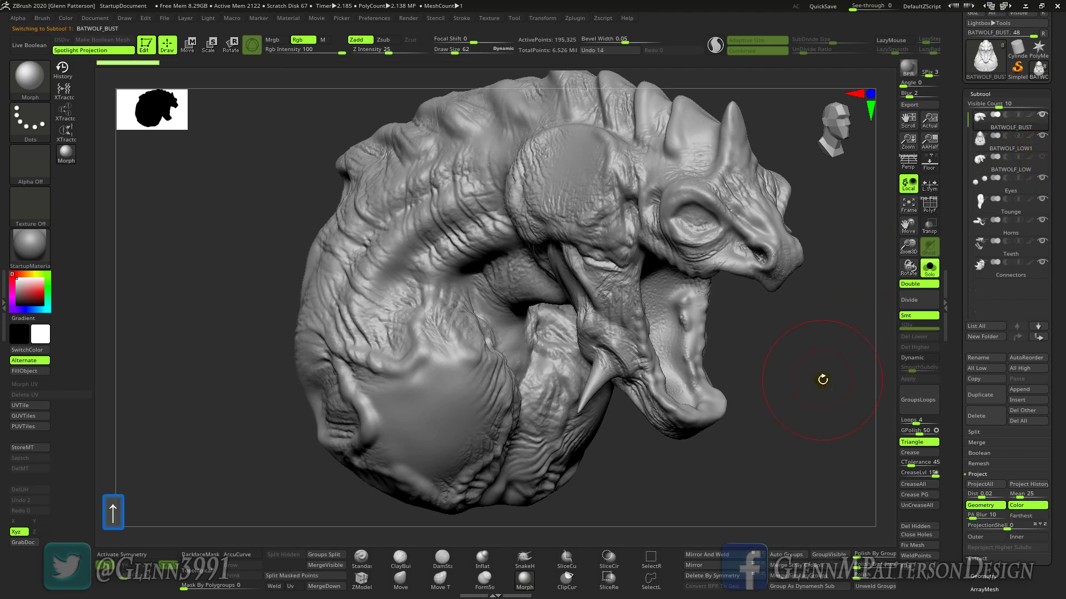
key(Down)
key(Up)
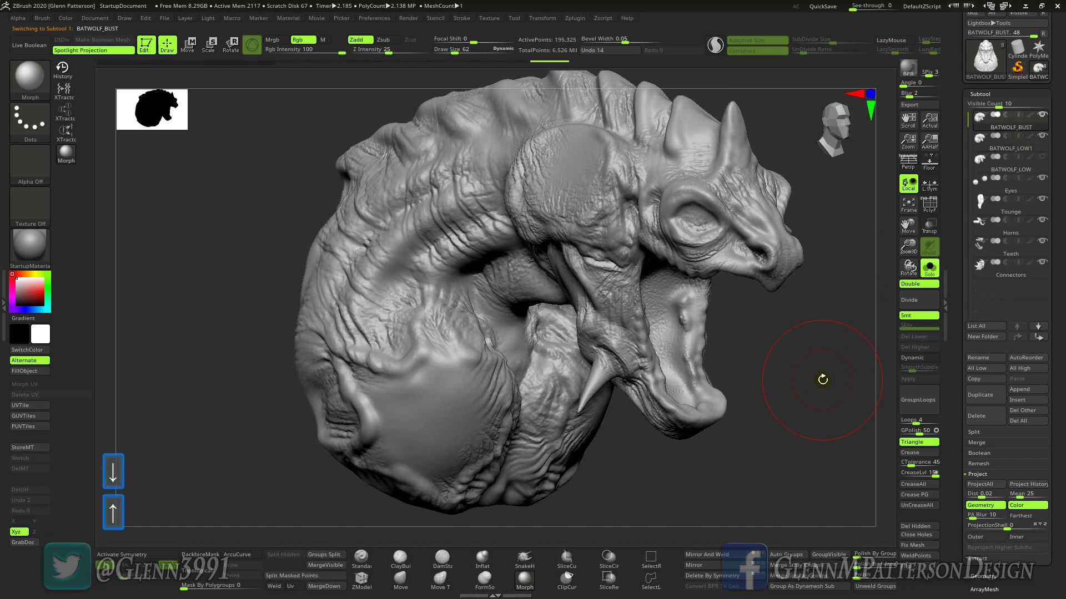
key(Up)
key(Down)
key(Up)
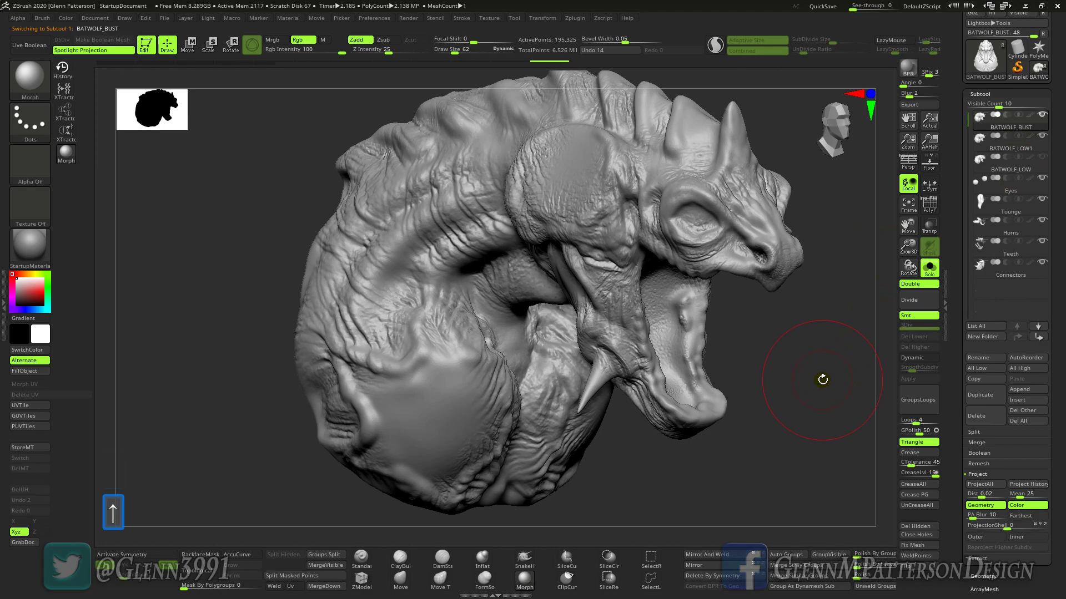
Suppress the morph target note until next restart and examine the BATWOLF_BUST detail from both sides.
drag(805, 431, 737, 435)
click(734, 439)
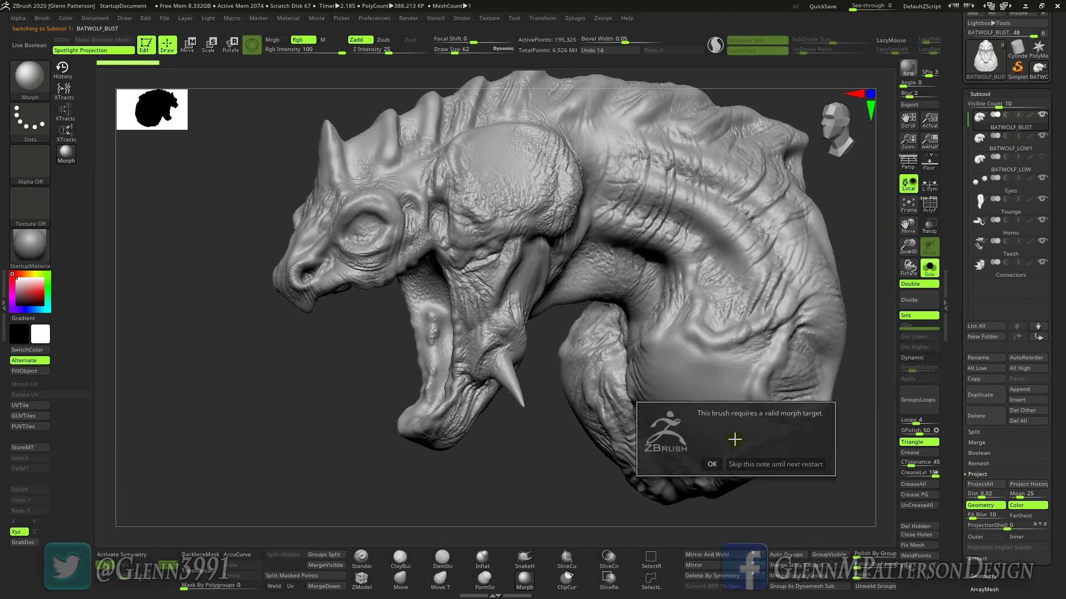
click(745, 465)
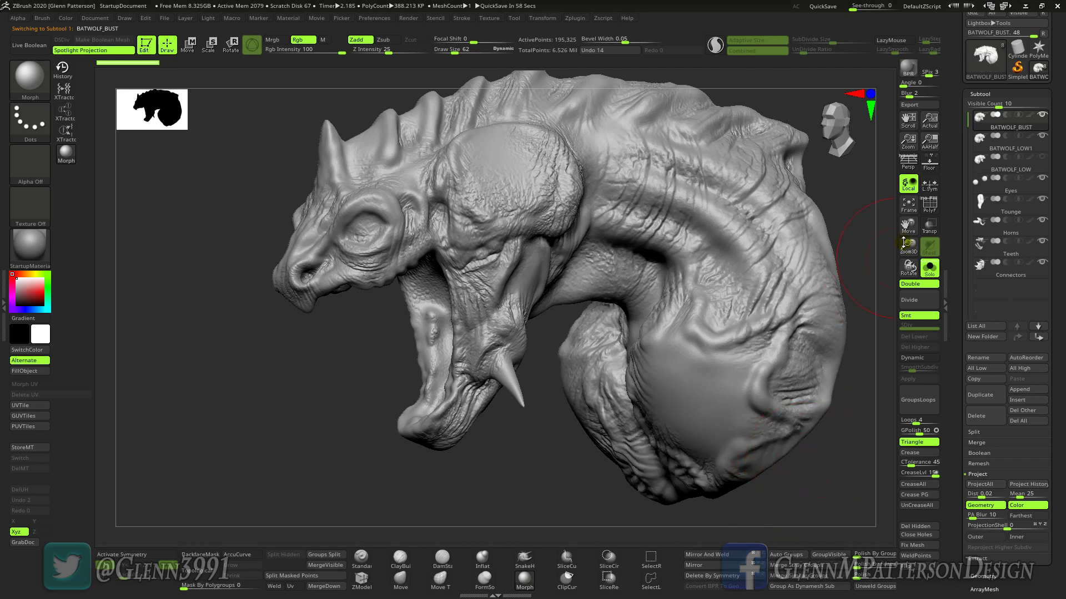
drag(908, 225, 891, 236)
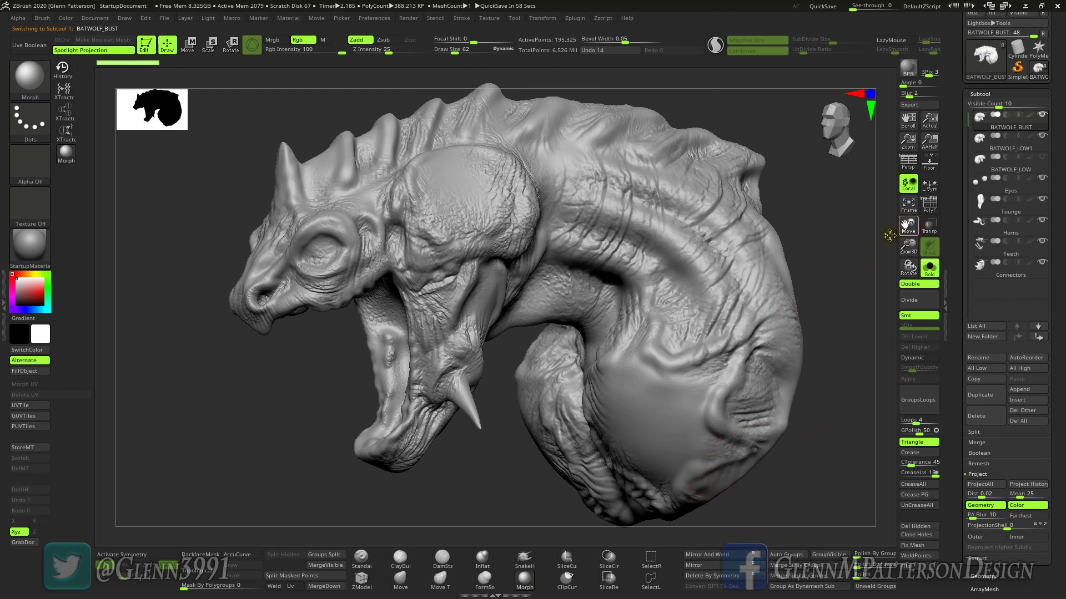
click(987, 485)
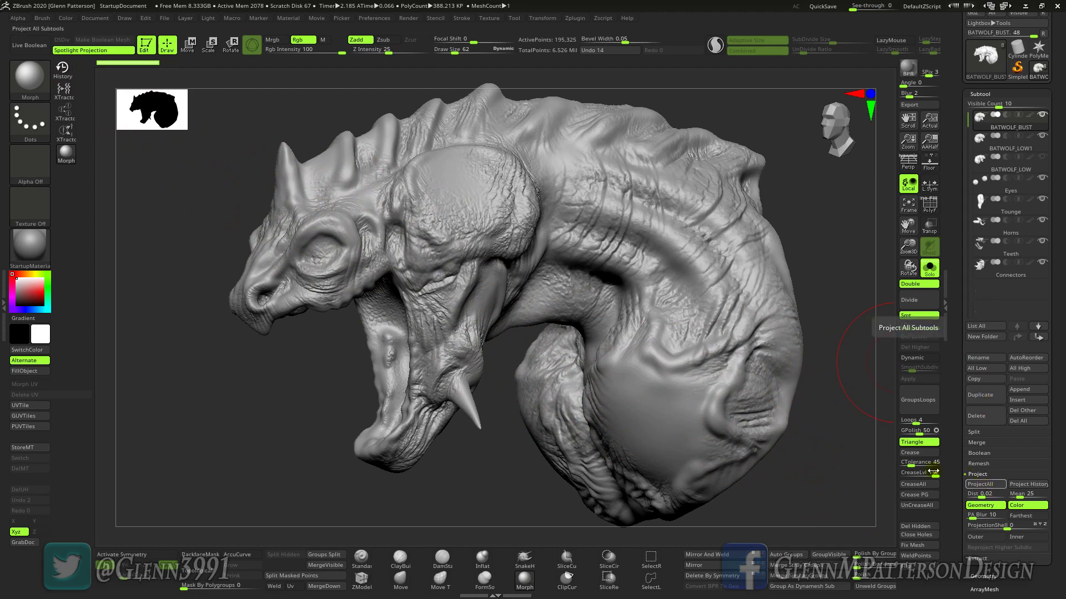
right_drag(643, 396, 717, 398)
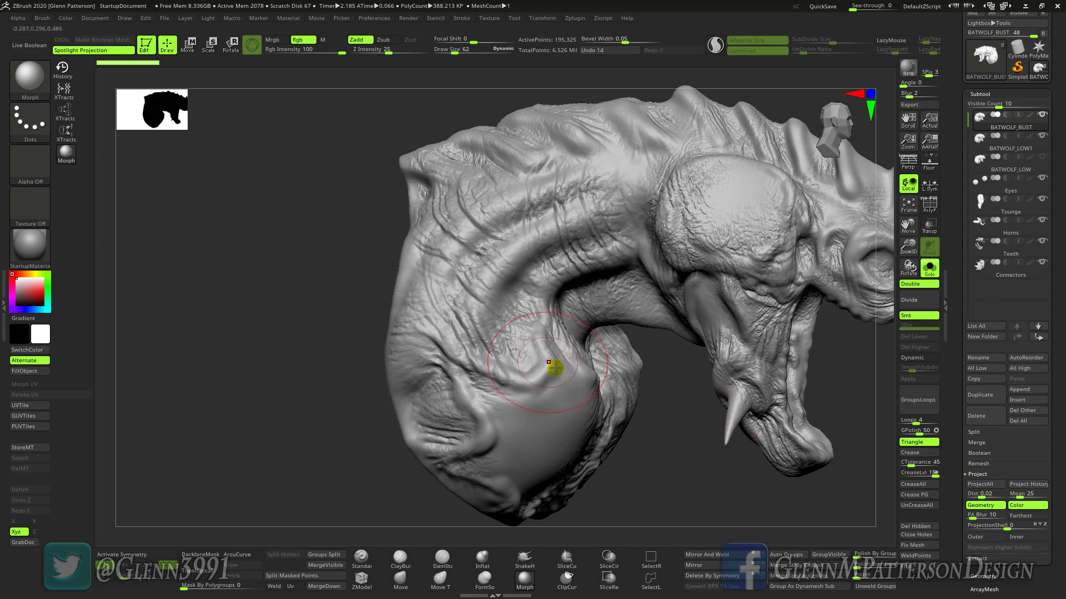
mouse_move(909, 226)
mouse_down()
mouse_move(806, 238)
mouse_move(824, 232)
mouse_up()
mouse_move(530, 314)
right_down()
mouse_move(579, 312)
mouse_move(488, 310)
mouse_move(513, 316)
right_up()
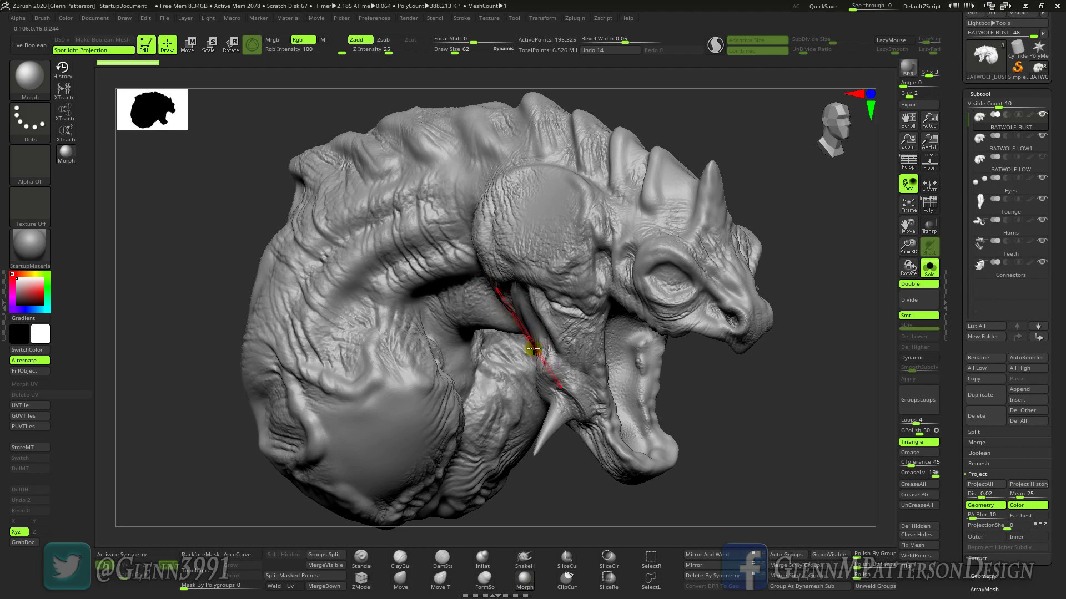
mouse_move(562, 366)
right_down()
mouse_move(540, 355)
mouse_move(576, 358)
right_up()
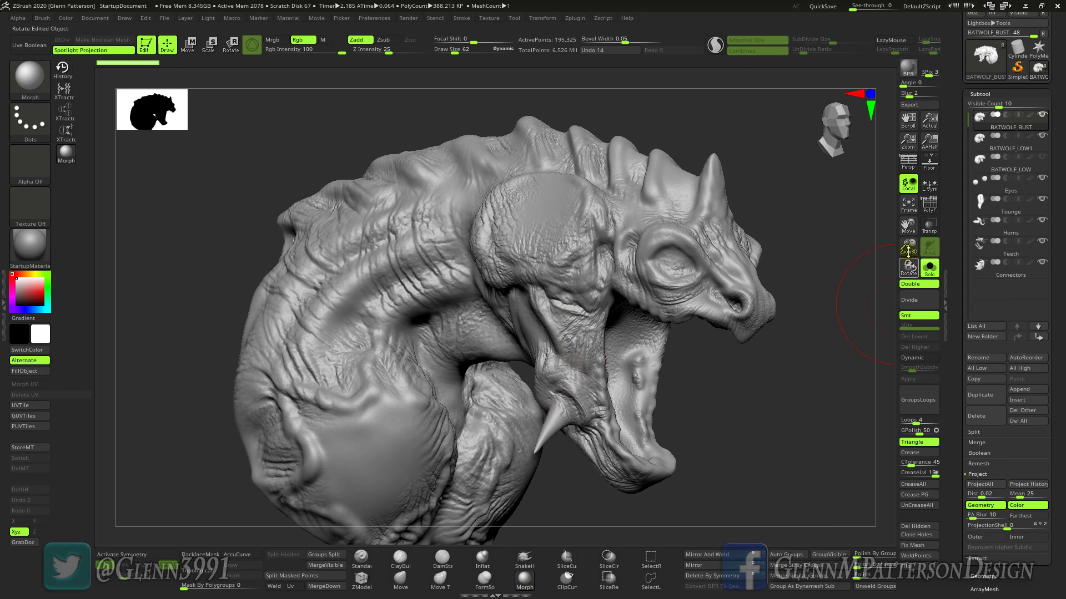
click(909, 204)
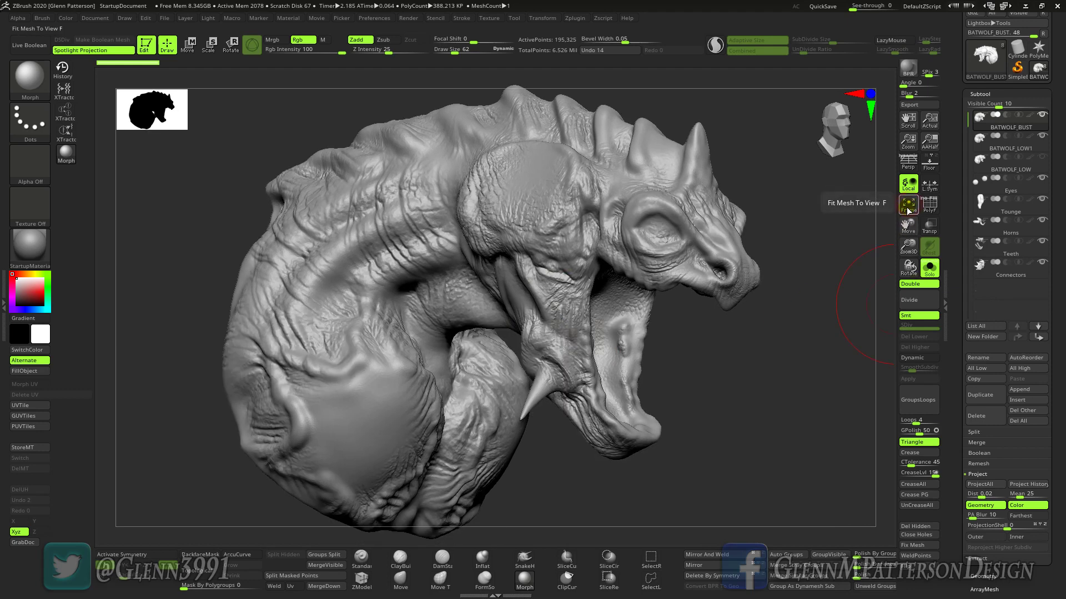
Turn off Solo, hide BATWOLF_LOW1 and frame the complete bust with its horns, eyes, teeth and connectors.
click(931, 271)
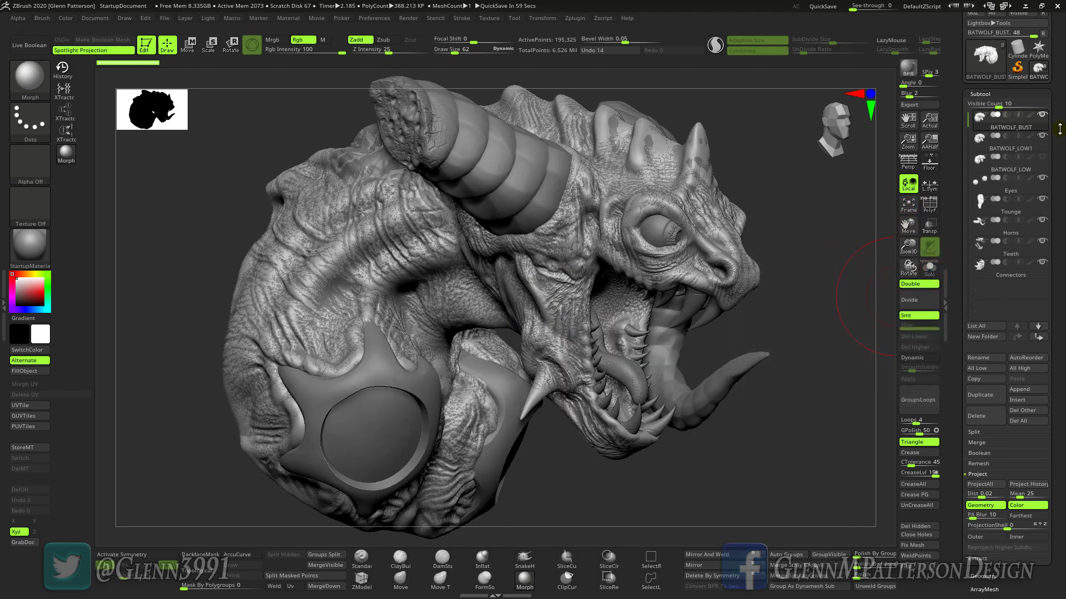
click(1042, 136)
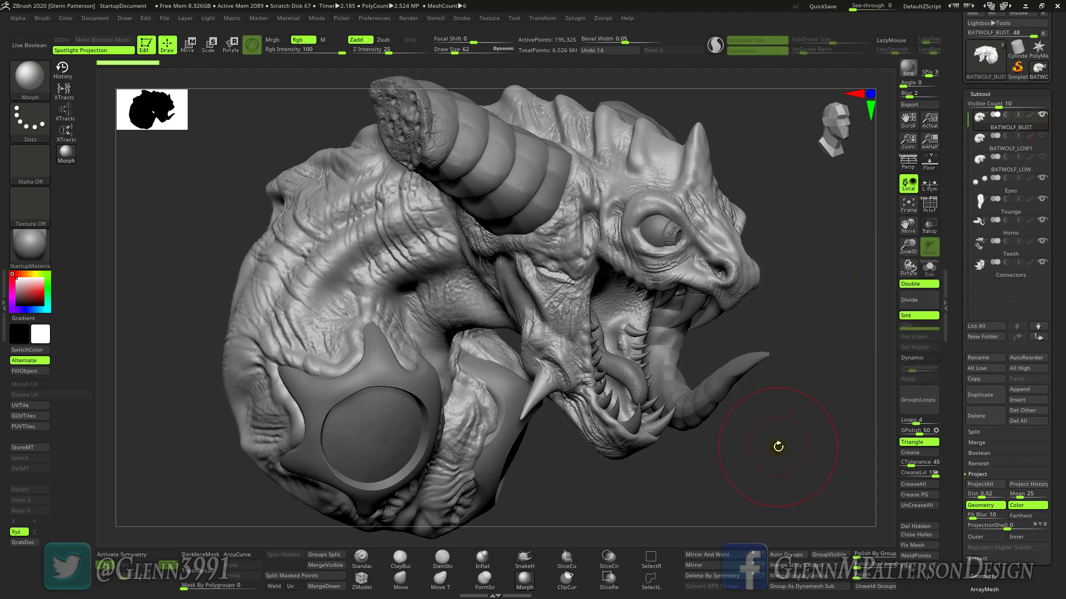
drag(779, 446, 770, 449)
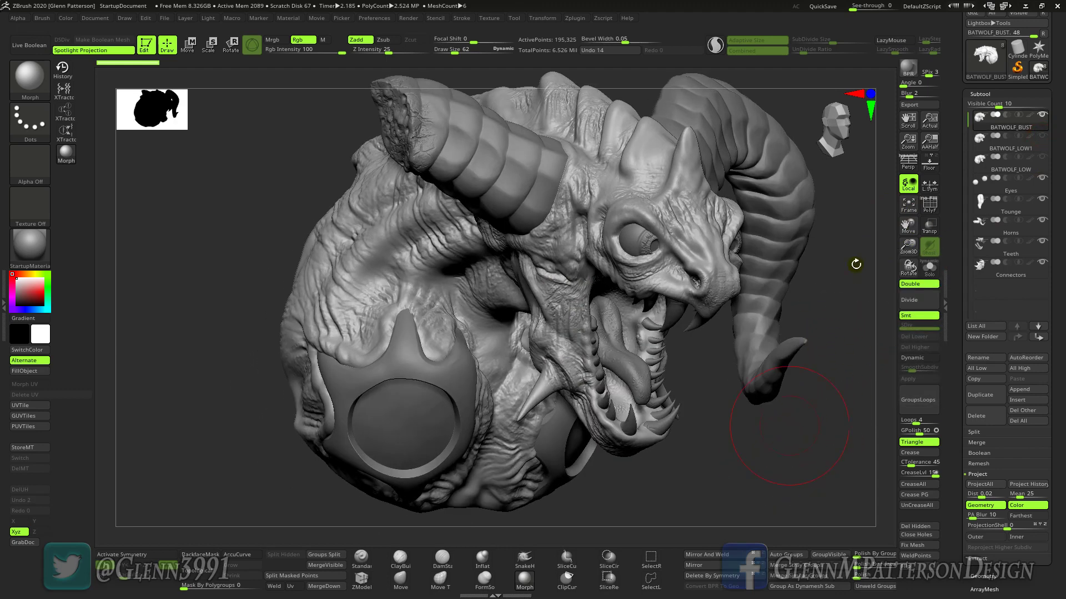
click(910, 205)
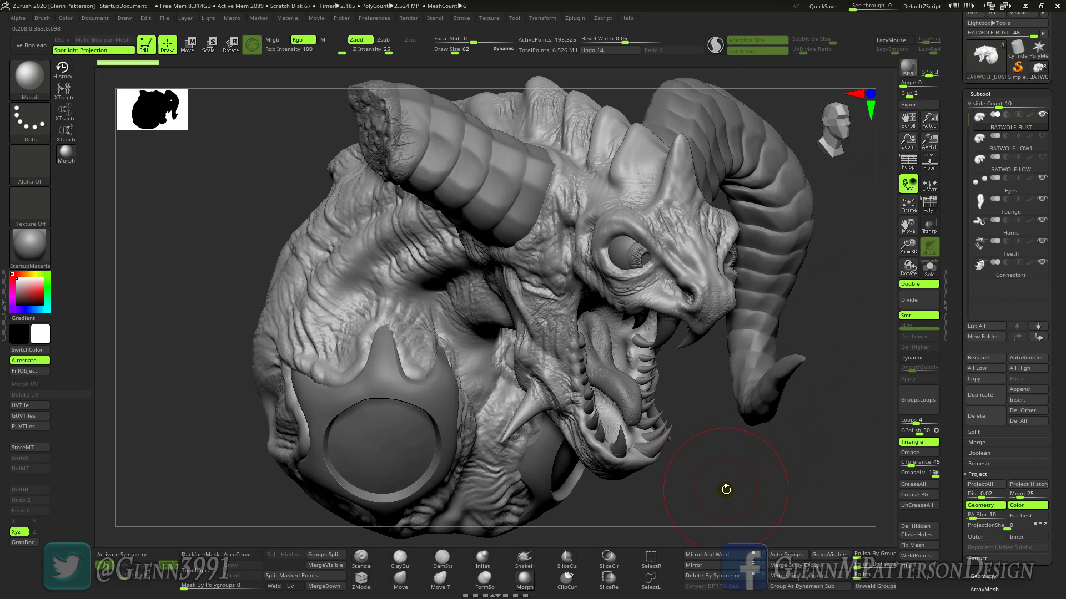
drag(725, 489, 735, 488)
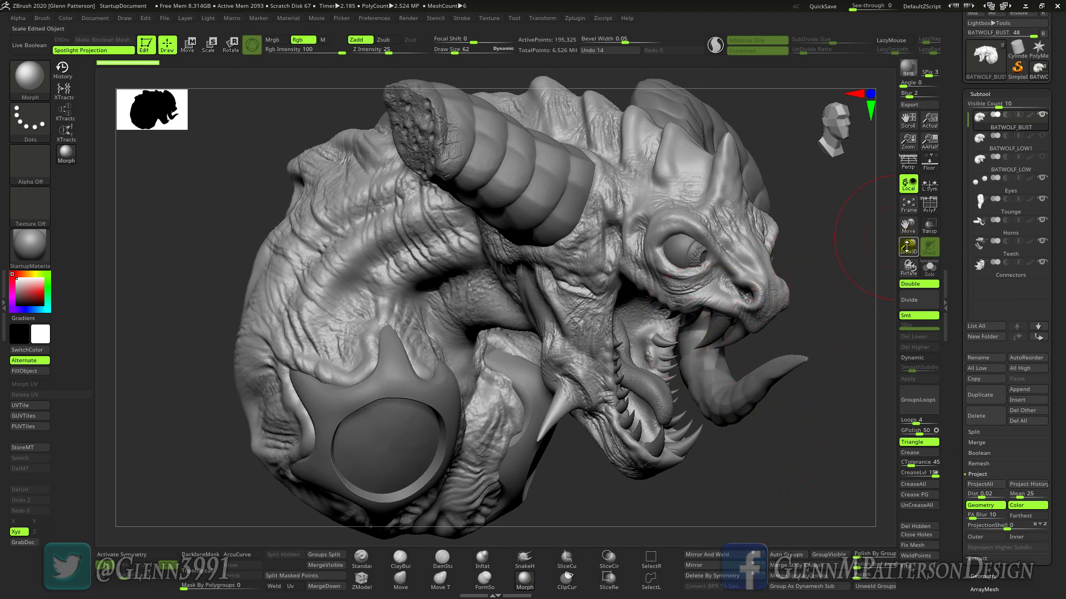
drag(908, 246, 909, 246)
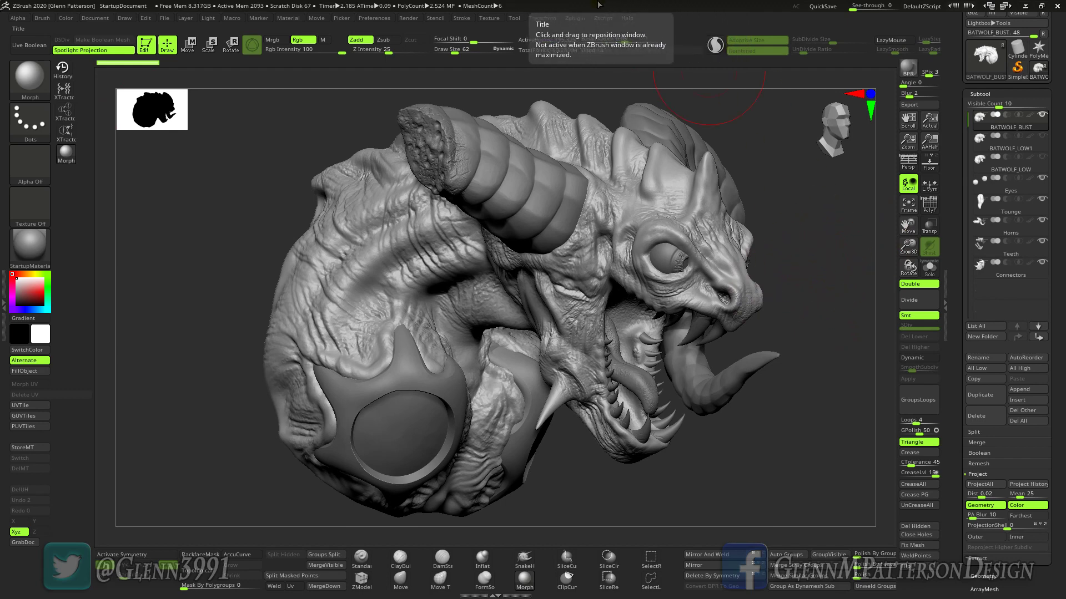
mouse_move(555, 6)
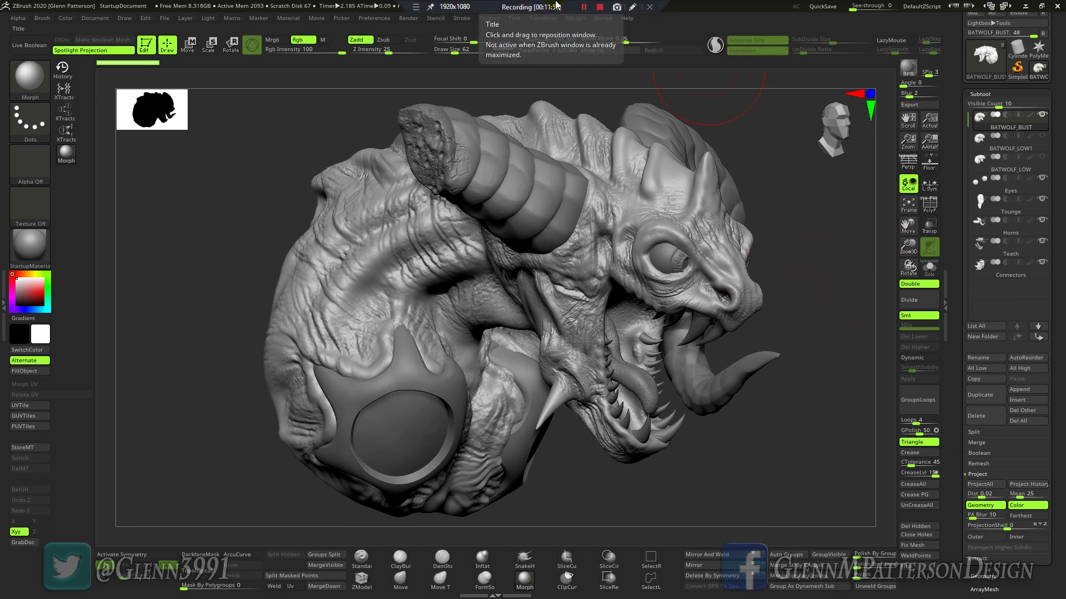